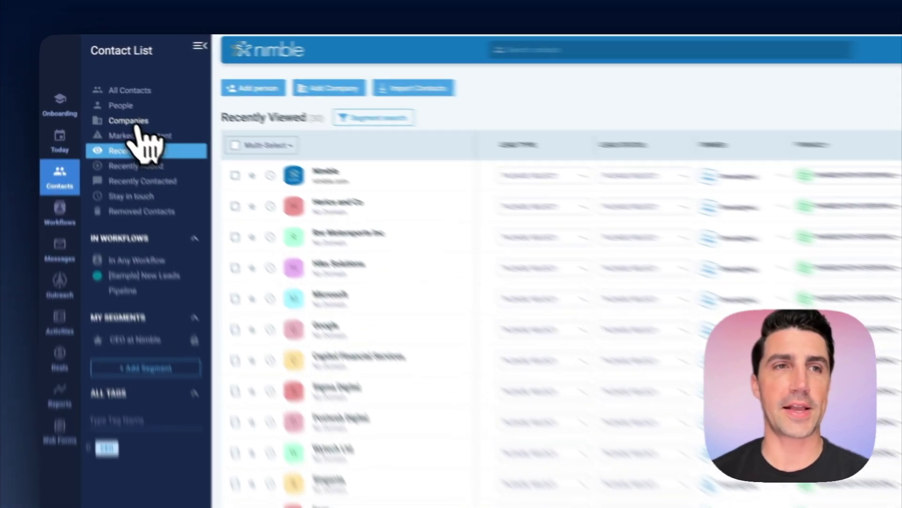
# Step: Switch the contact list from the 15 Companies to the People view with 19 contacts
pyautogui.click(105, 91)
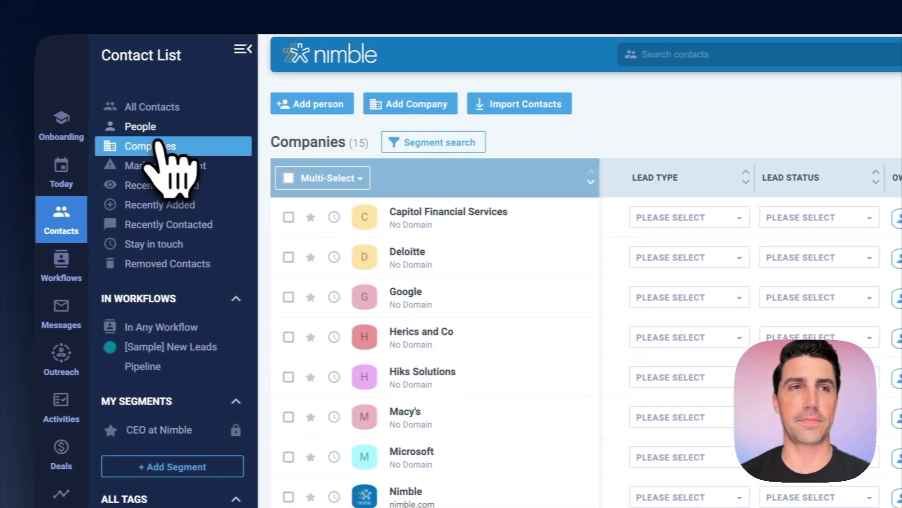
pyautogui.click(150, 132)
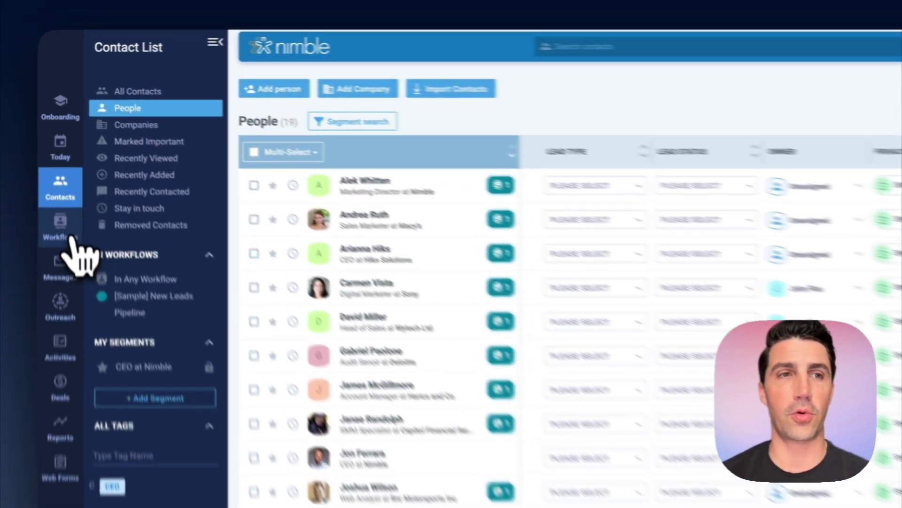
# Step: Move the top New Leads card into Qualified, then bring up the Paper Sales deals pipeline
pyautogui.click(60, 153)
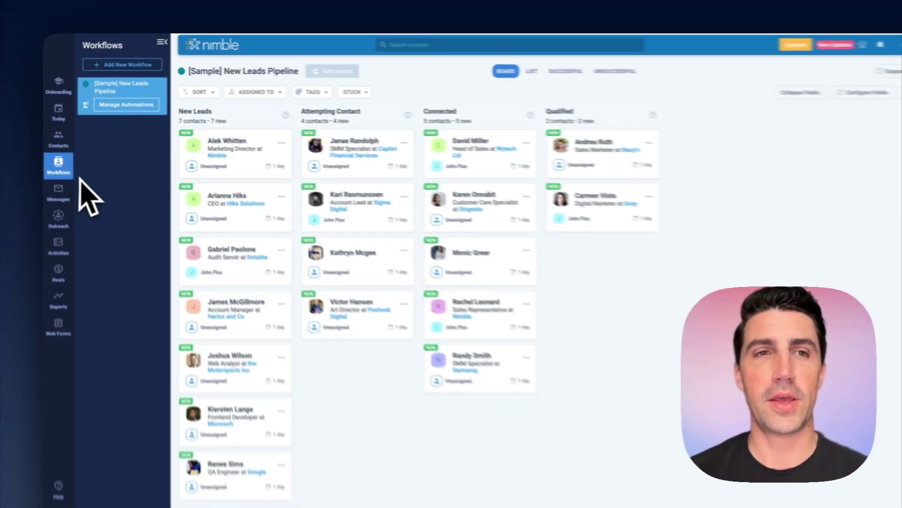
pyautogui.moveTo(200, 159); pyautogui.dragTo(519, 143)
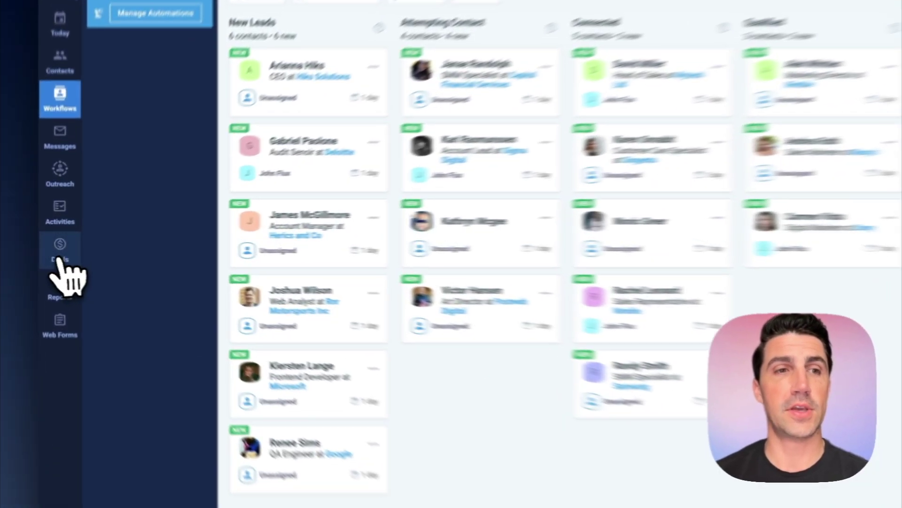
pyautogui.click(58, 245)
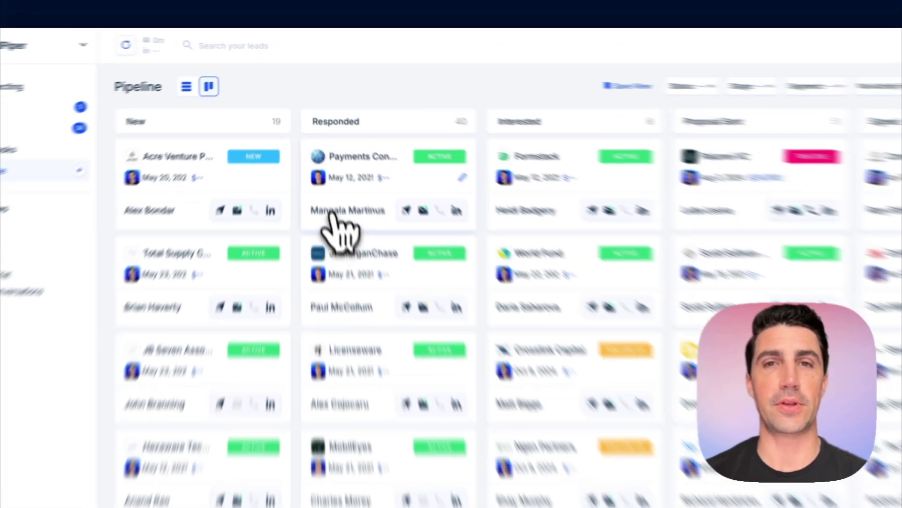
# Step: Drag the Payments lead to Interested, mark it won in Signed, then return it to Responded
pyautogui.moveTo(329, 165); pyautogui.dragTo(474, 136)
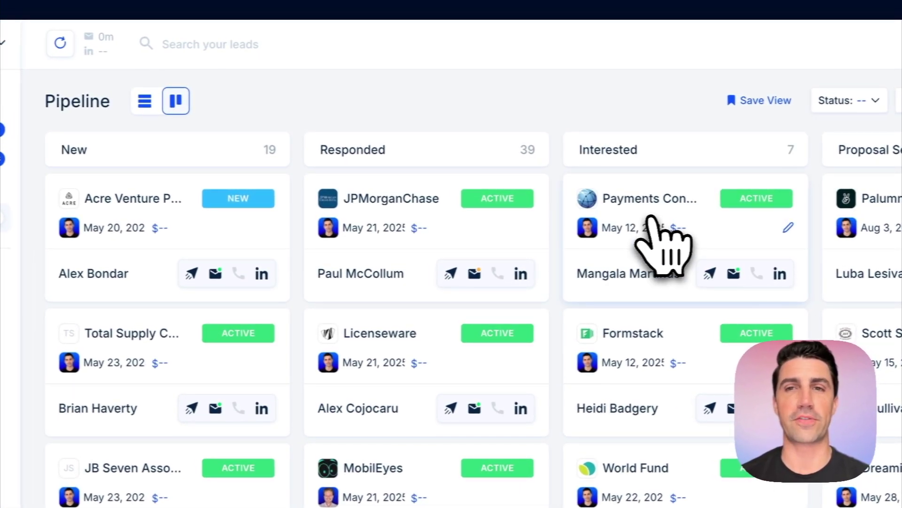
pyautogui.moveTo(651, 202); pyautogui.dragTo(662, 296)
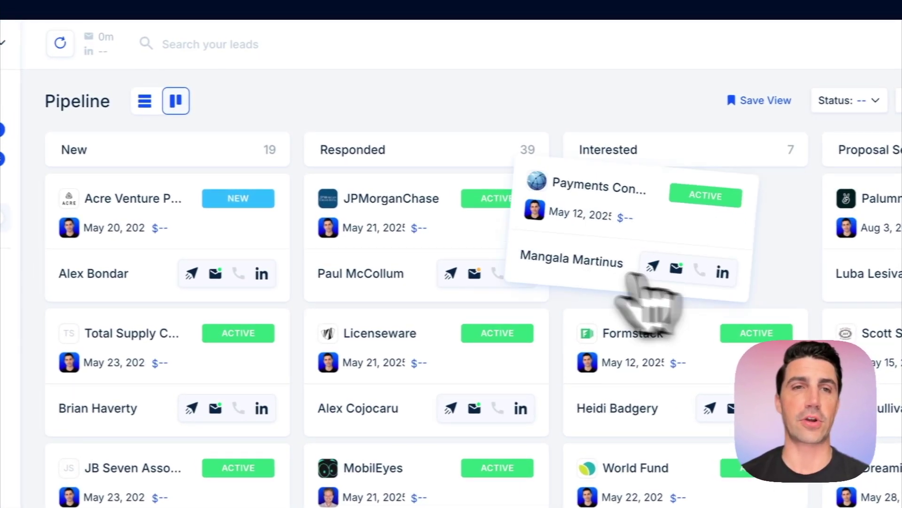
pyautogui.moveTo(452, 297); pyautogui.dragTo(630, 241)
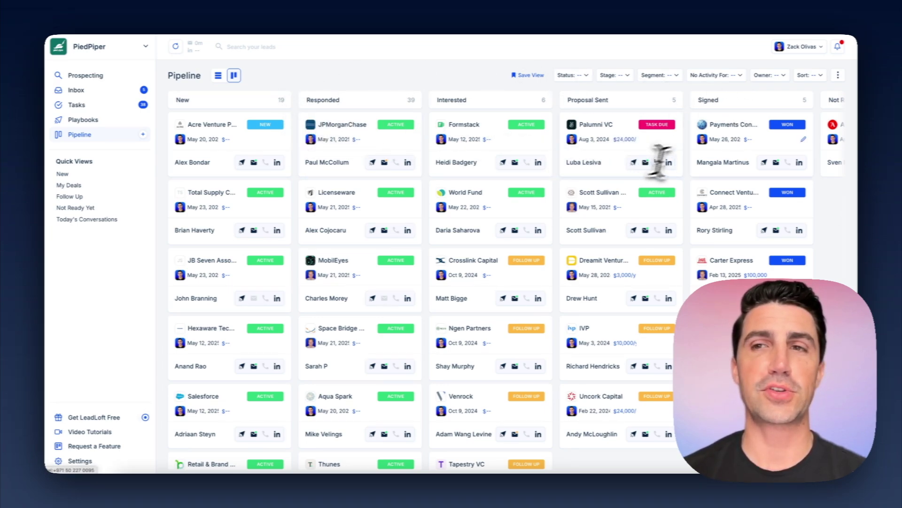
pyautogui.moveTo(724, 164); pyautogui.dragTo(364, 141)
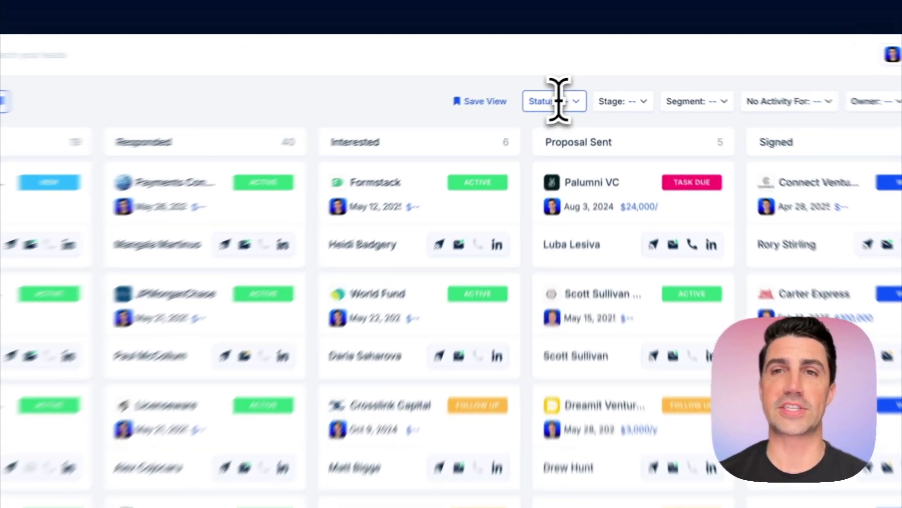
# Step: Filter the pipeline to Follow Up and Task Due leads with Owner set to Me
pyautogui.click(573, 75)
pyautogui.click(572, 241)
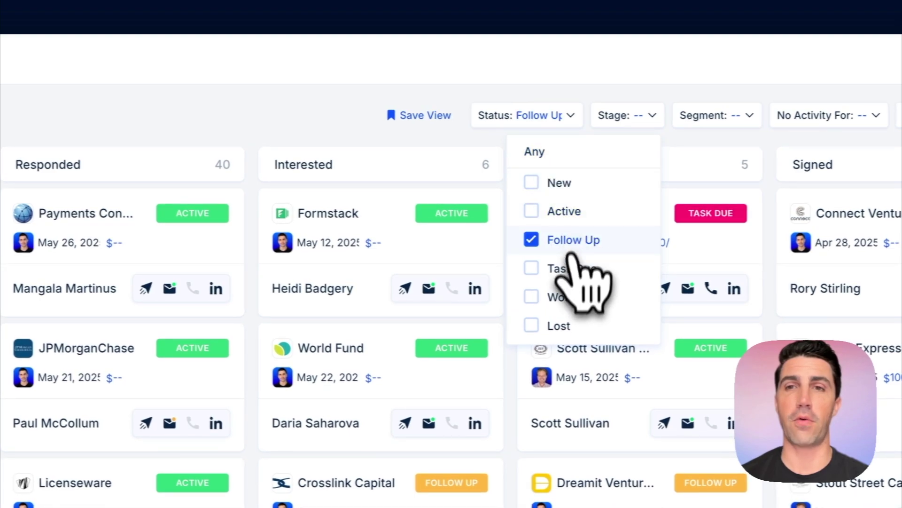
pyautogui.click(572, 267)
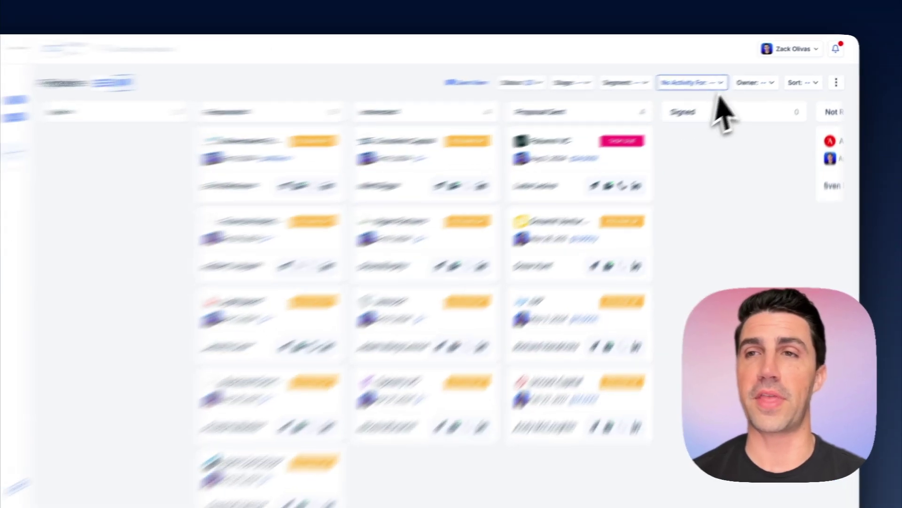
pyautogui.click(766, 75)
pyautogui.click(775, 112)
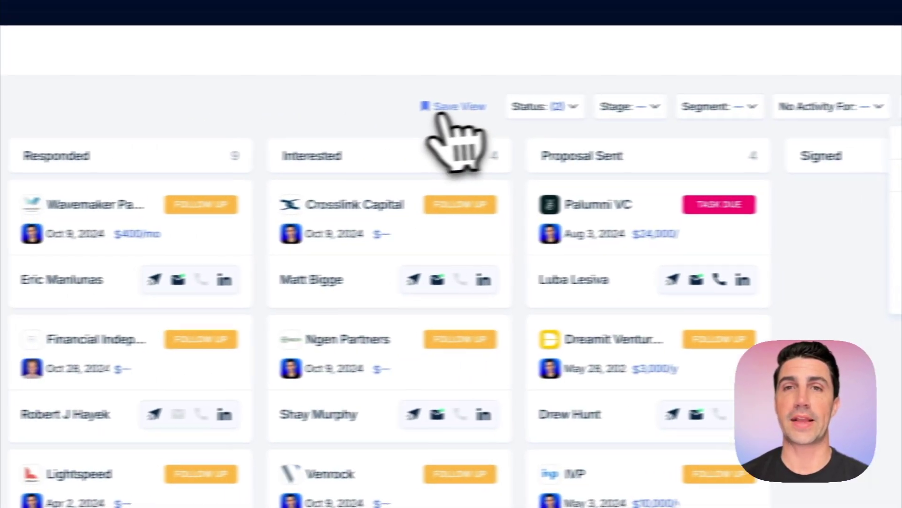
# Step: Back out of saving the filtered view and open the Follow Up quick view
pyautogui.click(210, 115)
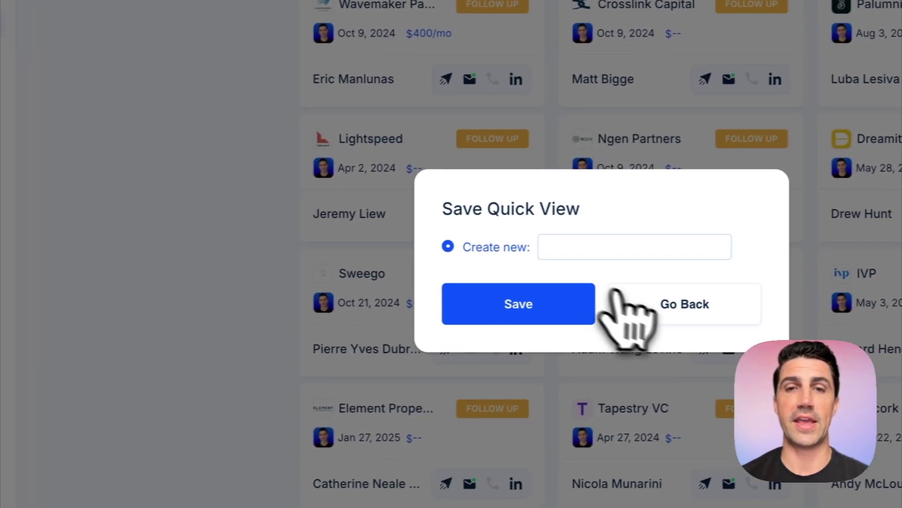
pyautogui.click(606, 339)
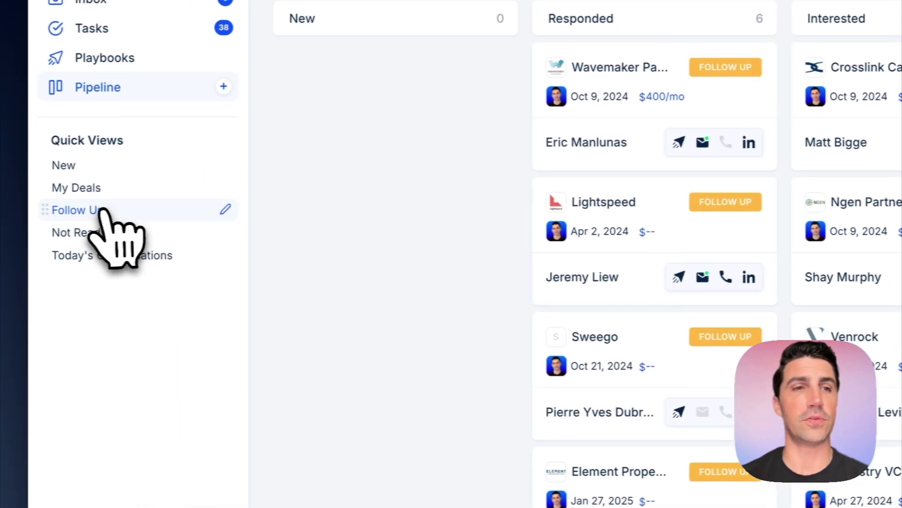
pyautogui.click(105, 210)
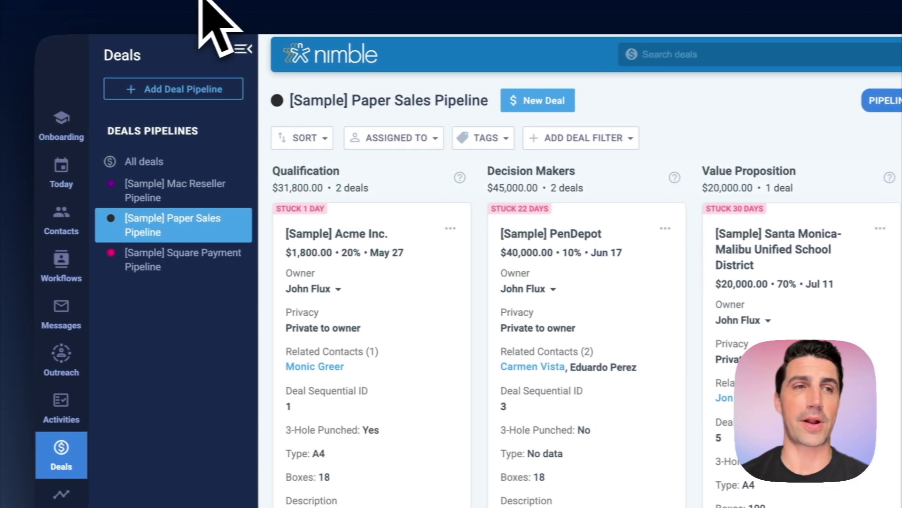
# Step: Glance at the New Leads workflow board, then return to the Paper Sales deals pipeline
pyautogui.click(61, 261)
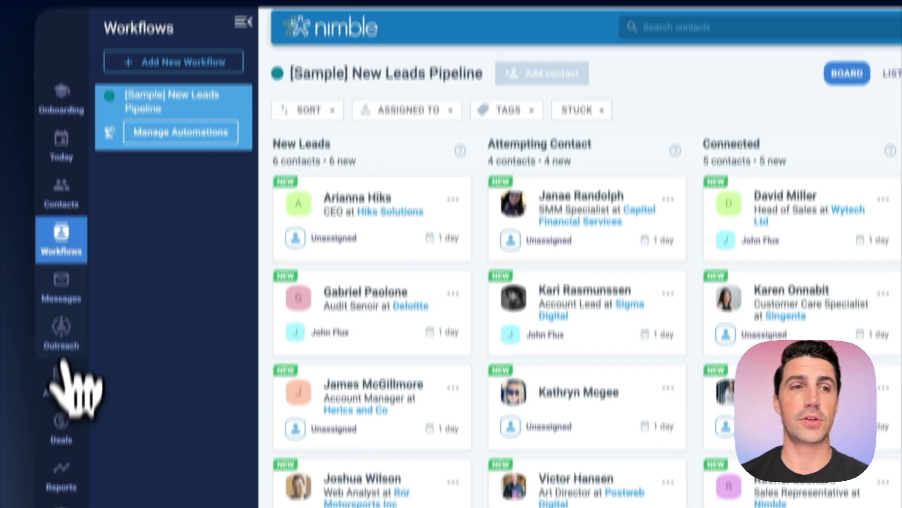
pyautogui.click(61, 423)
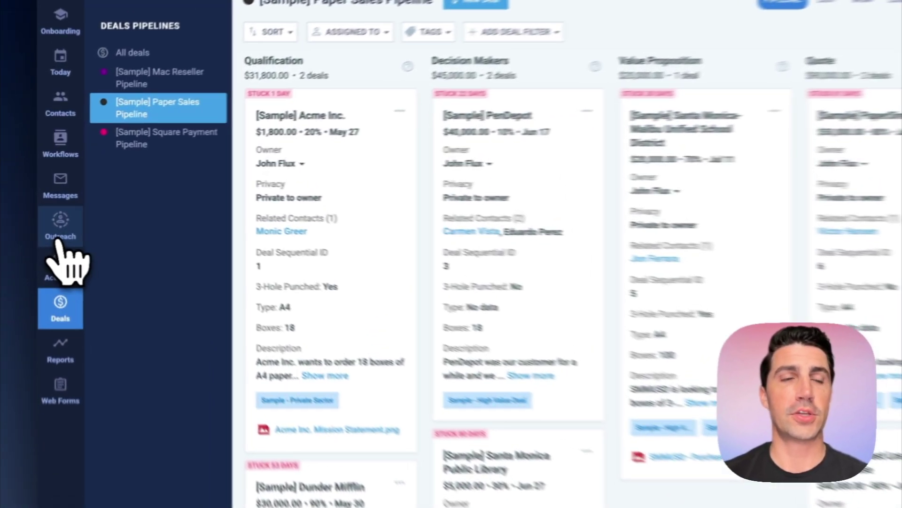
# Step: Start a group email from the outreach tools and begin adding recipients
pyautogui.click(58, 198)
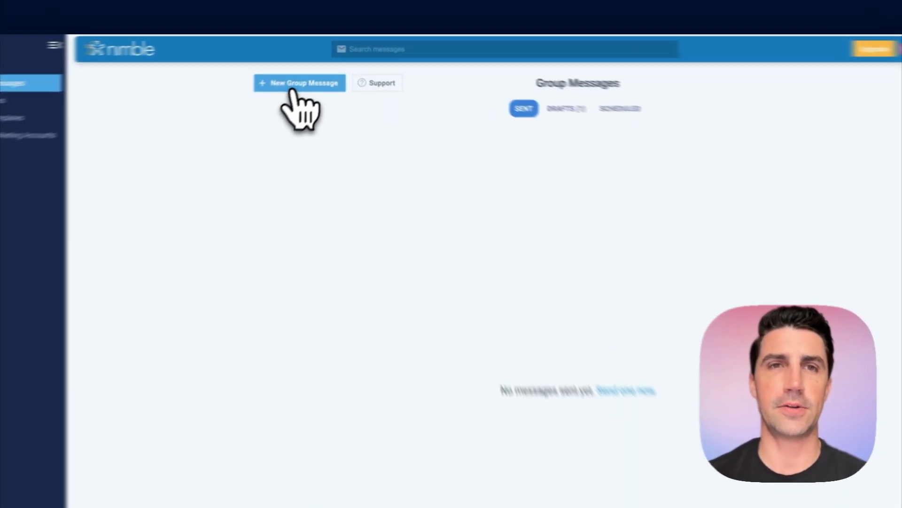
pyautogui.click(317, 68)
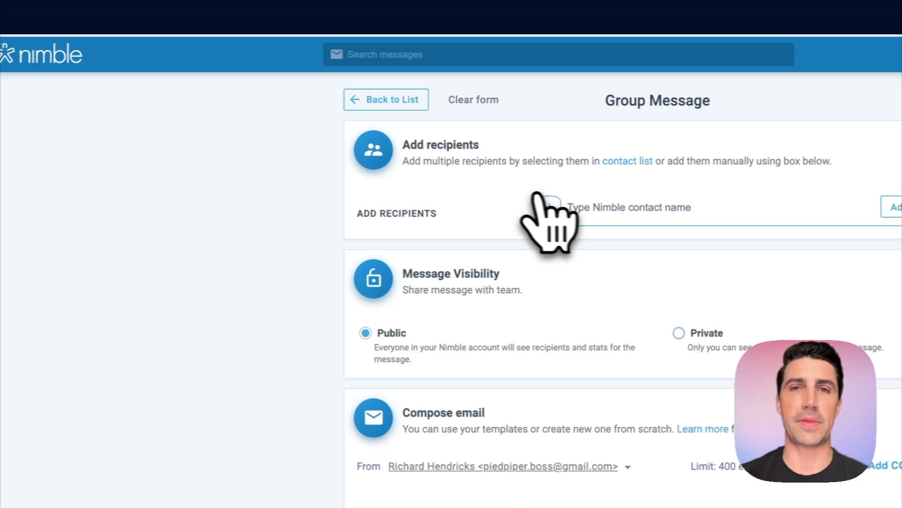
pyautogui.click(637, 207)
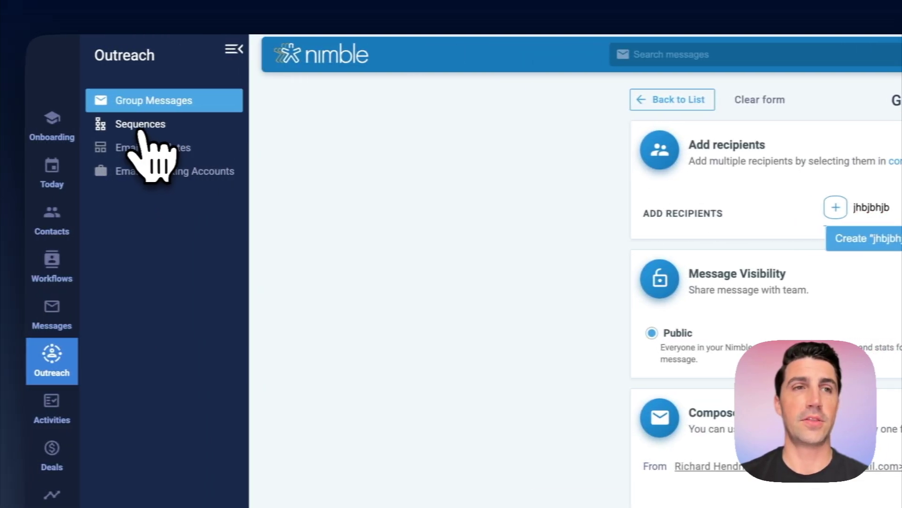
# Step: Create a new sequence from the Welcome Message Sequence template with the suggested name
pyautogui.click(141, 124)
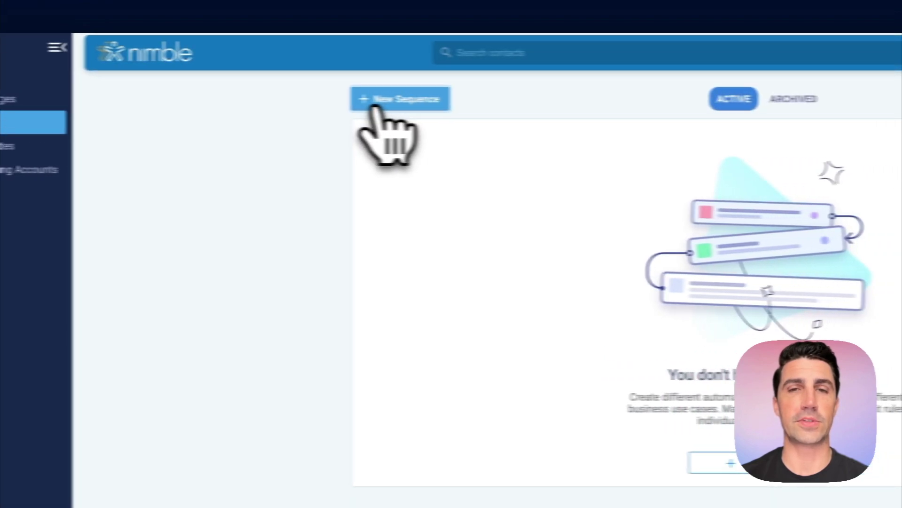
pyautogui.click(586, 101)
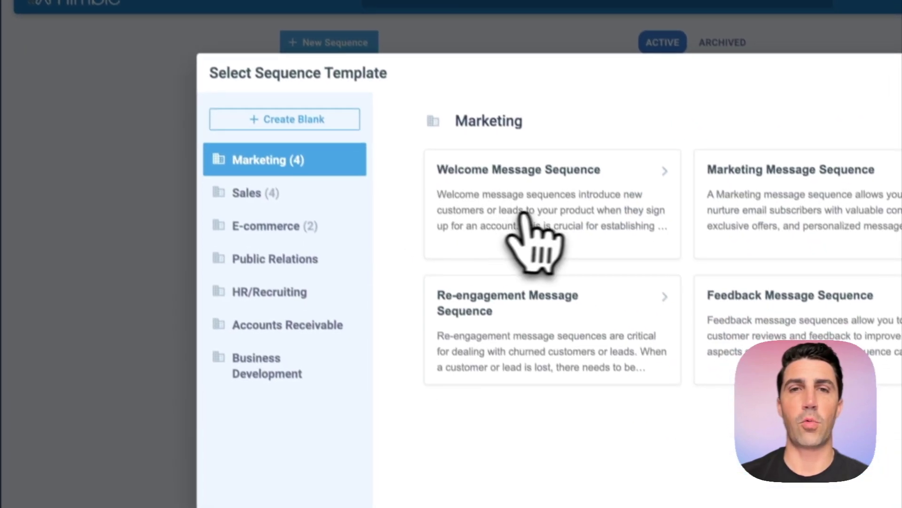
pyautogui.click(523, 212)
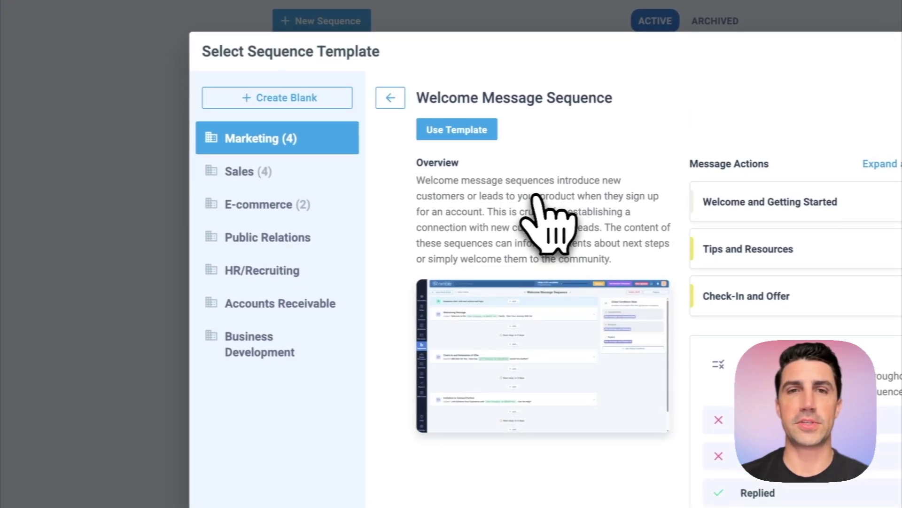
pyautogui.click(445, 134)
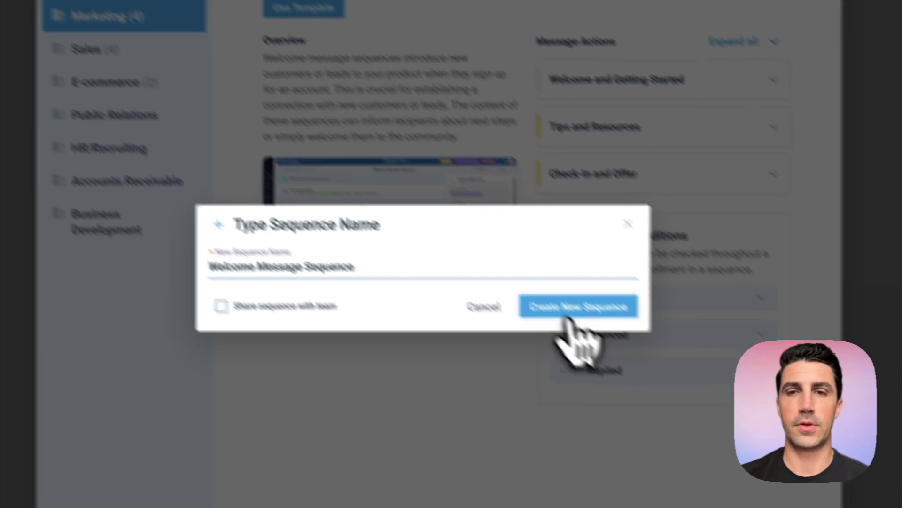
pyautogui.click(568, 320)
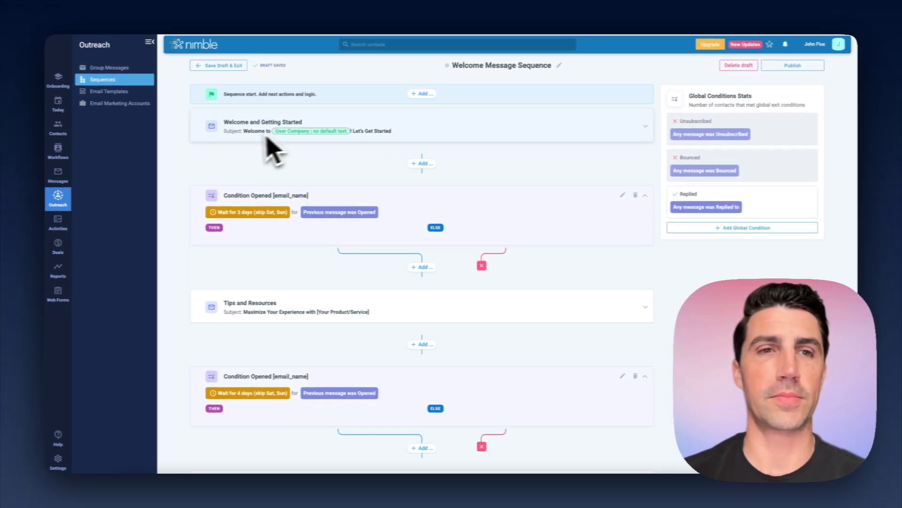
# Step: Add a Message step after the sequence's final condition
pyautogui.scroll(-6, 263, 236)
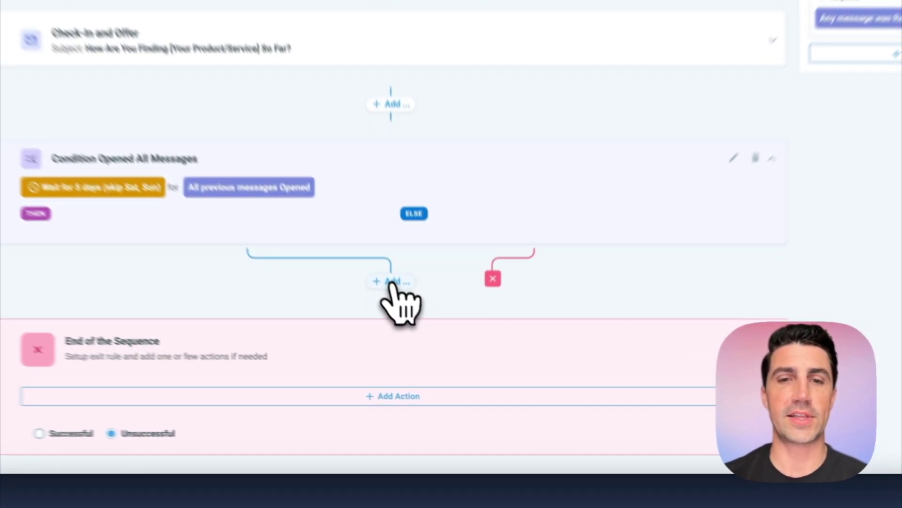
pyautogui.click(422, 361)
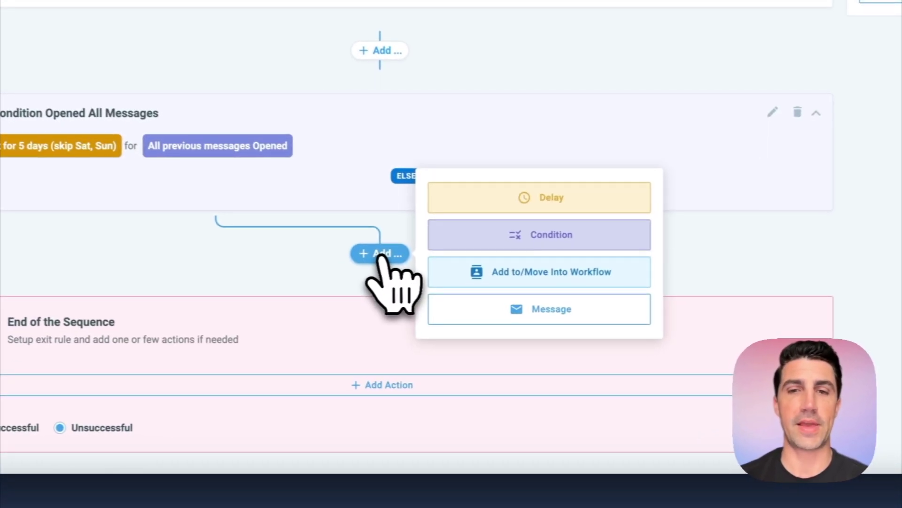
pyautogui.click(541, 315)
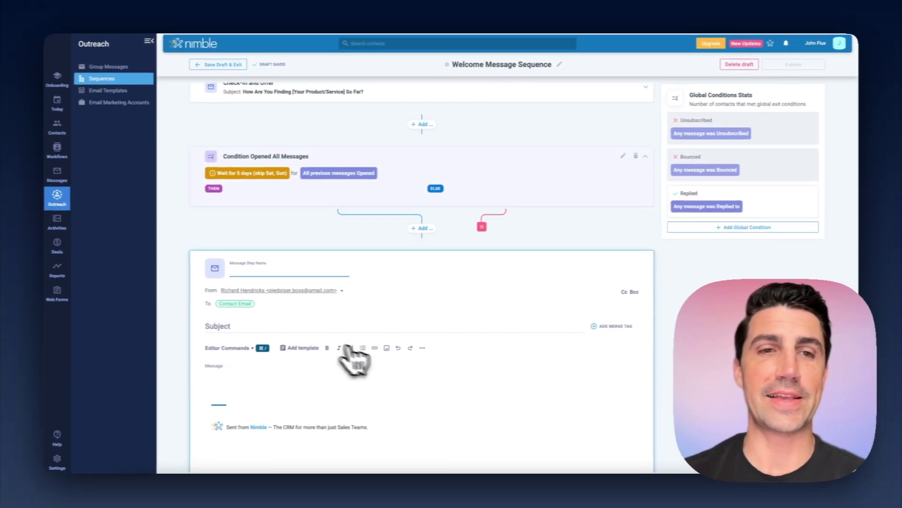
pyautogui.scroll(8, 360, 357)
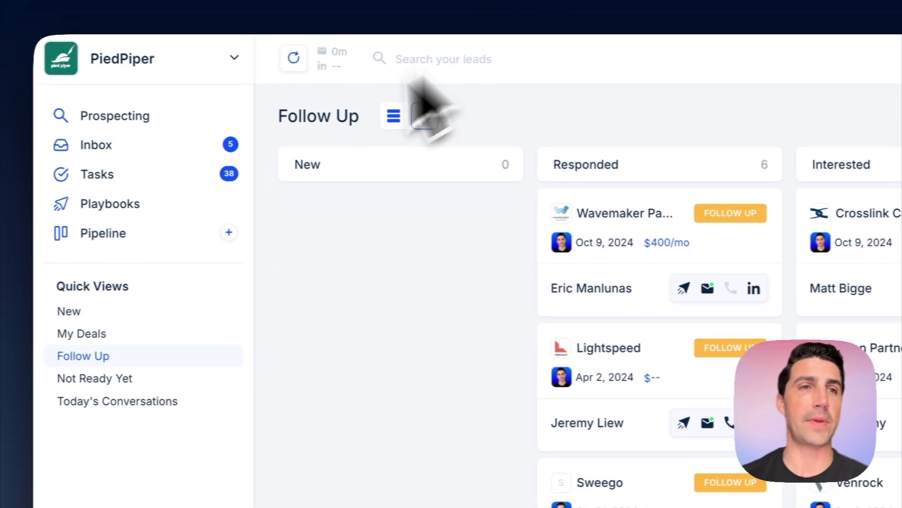
# Step: Open the VPs - Outbound (Demo) playbook and inspect the BounceShield step's settings
pyautogui.click(164, 206)
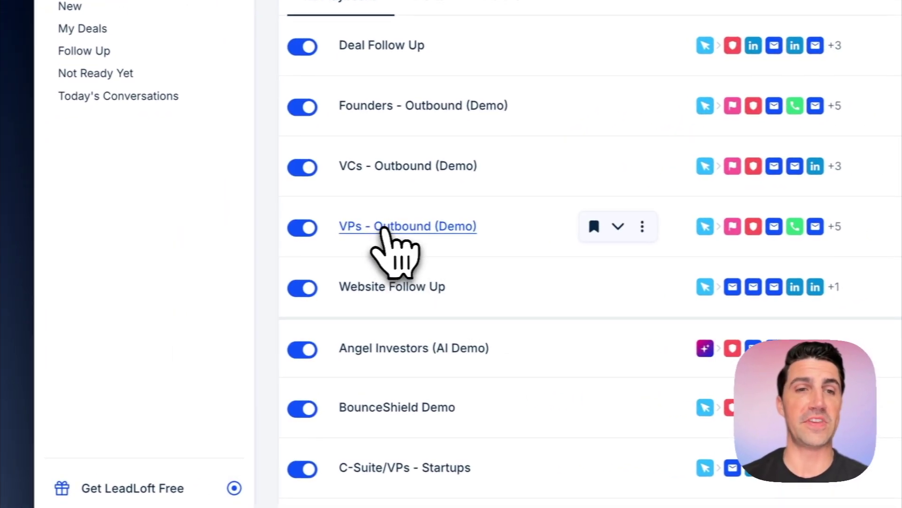
pyautogui.click(383, 228)
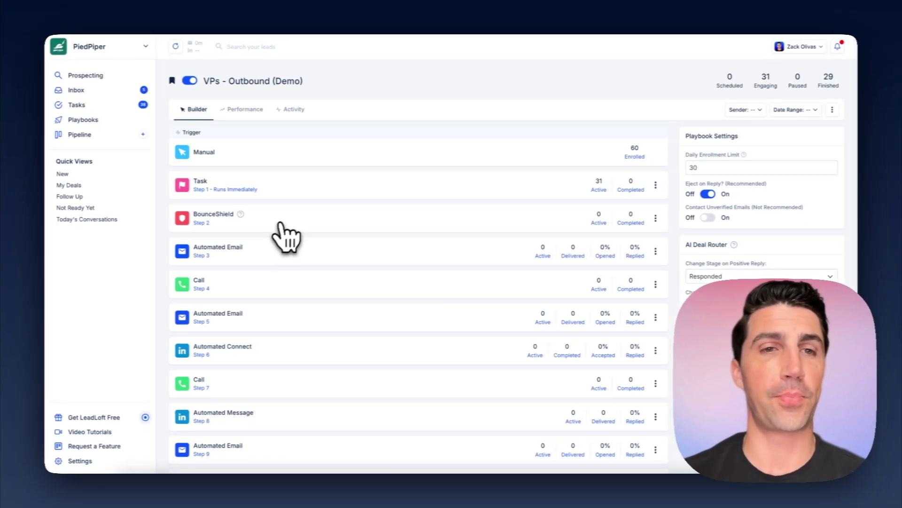
pyautogui.click(281, 223)
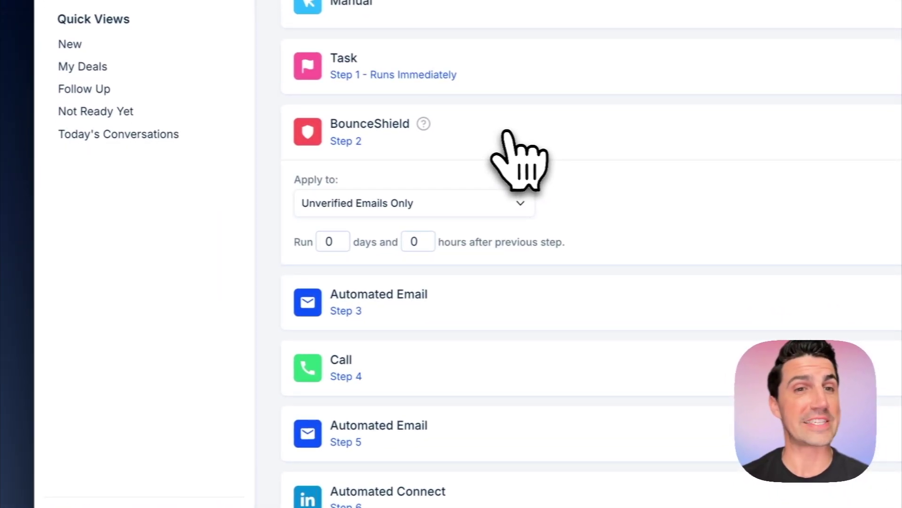
pyautogui.click(506, 132)
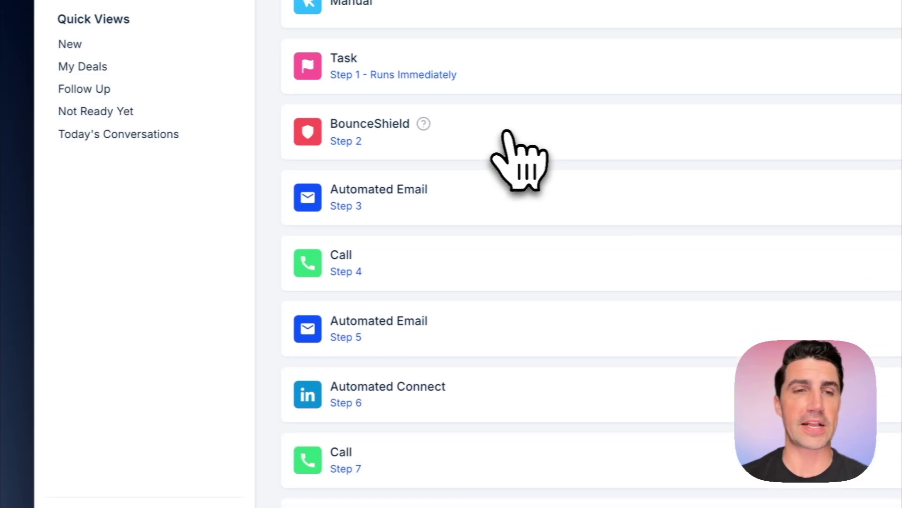
# Step: Expand and collapse Steps 3, 4, 6 and 8 to read the email, call, connect and message contents
pyautogui.scroll(-2, 506, 133)
pyautogui.click(470, 113)
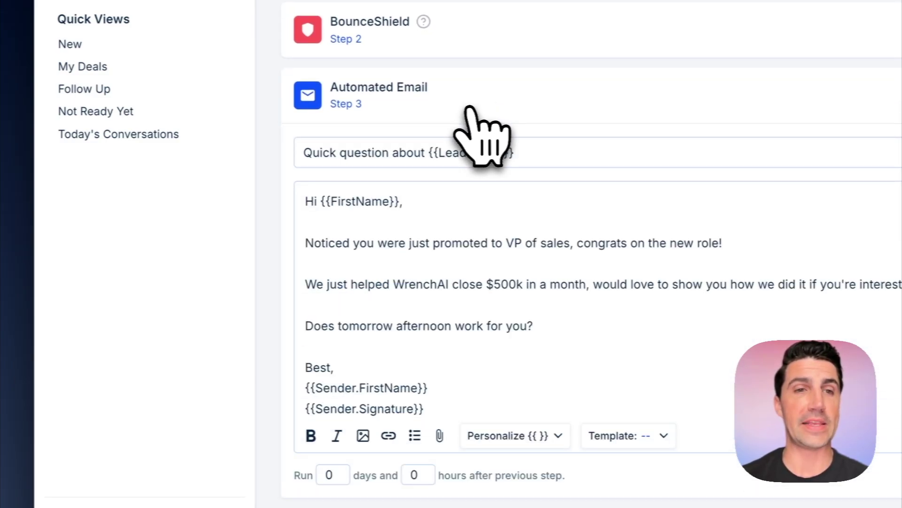
pyautogui.moveTo(403, 203); pyautogui.dragTo(315, 203)
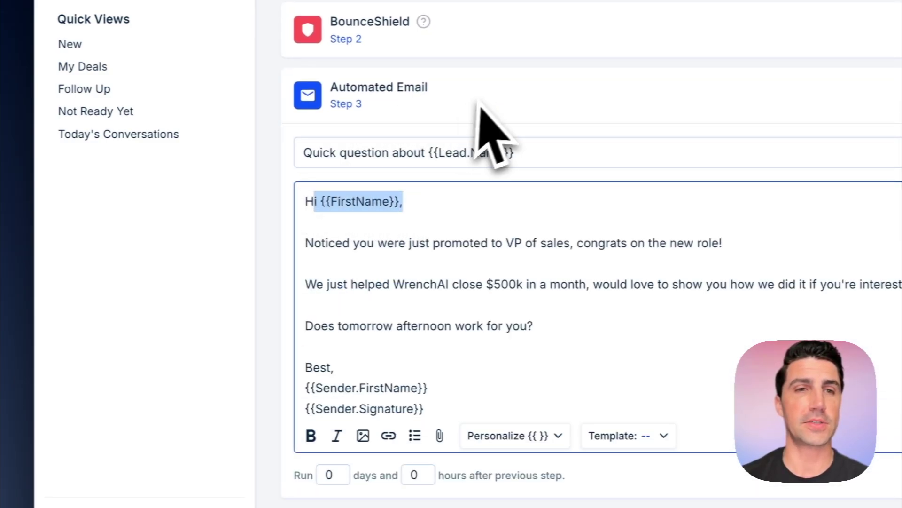
pyautogui.click(467, 111)
pyautogui.click(414, 168)
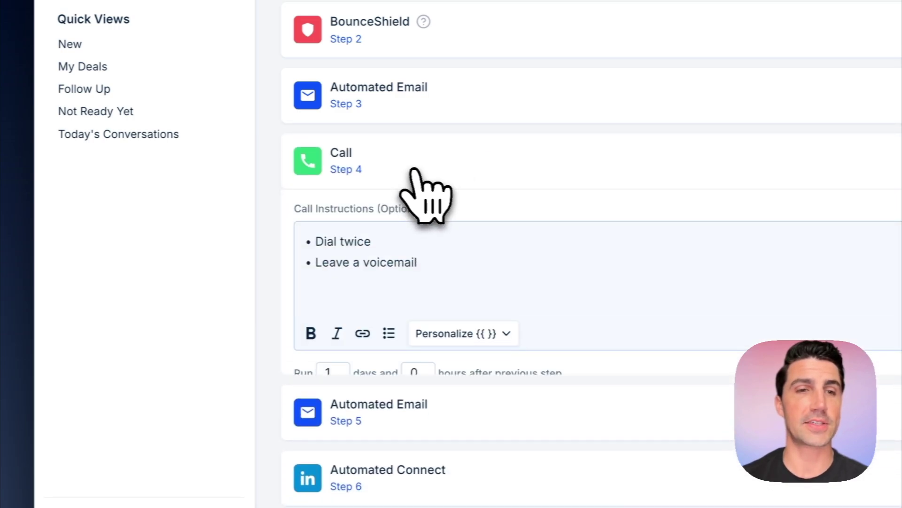
pyautogui.click(414, 168)
pyautogui.click(394, 282)
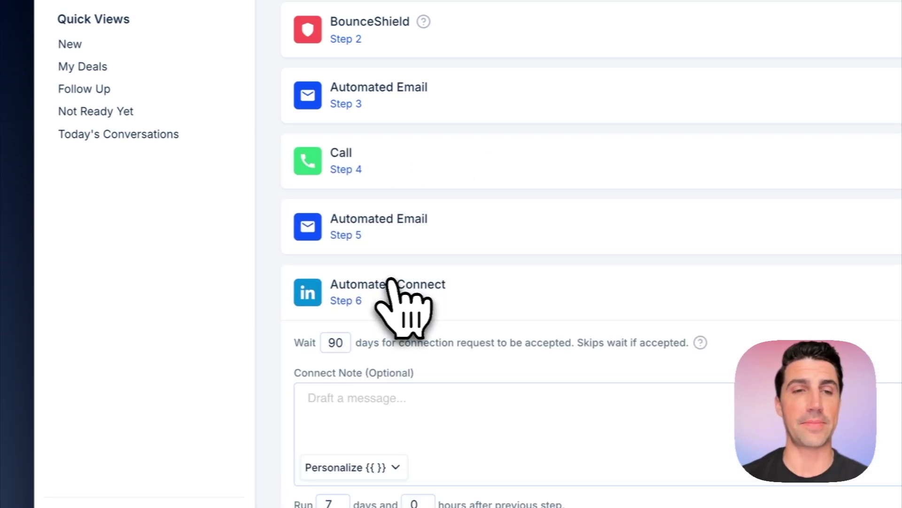
pyautogui.click(394, 282)
pyautogui.click(423, 430)
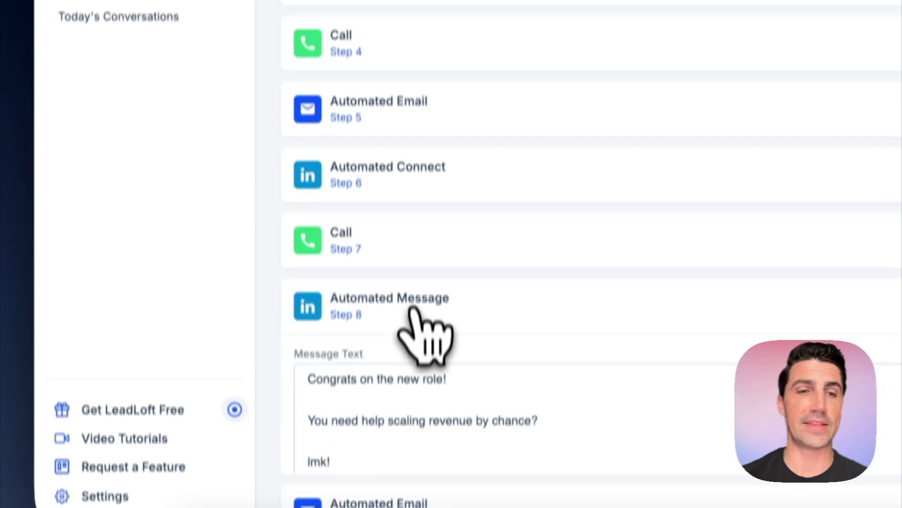
pyautogui.click(414, 426)
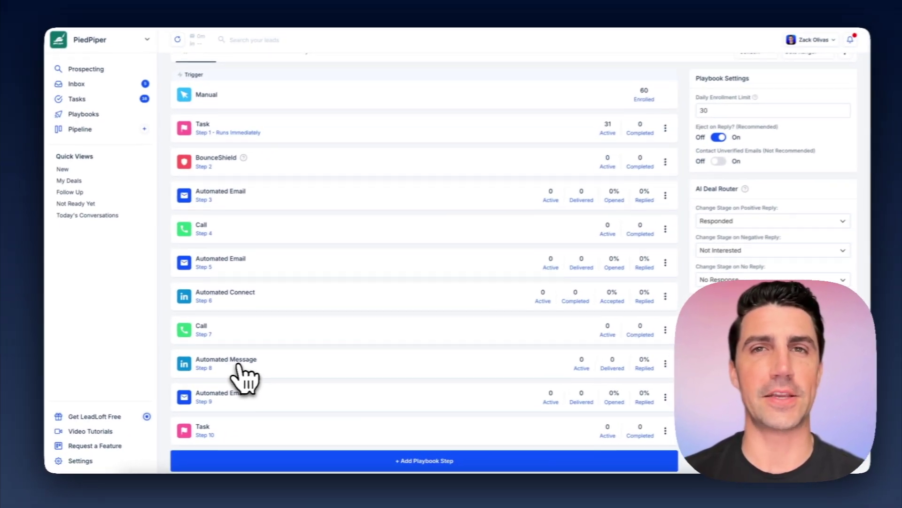
pyautogui.scroll(2, 278, 151)
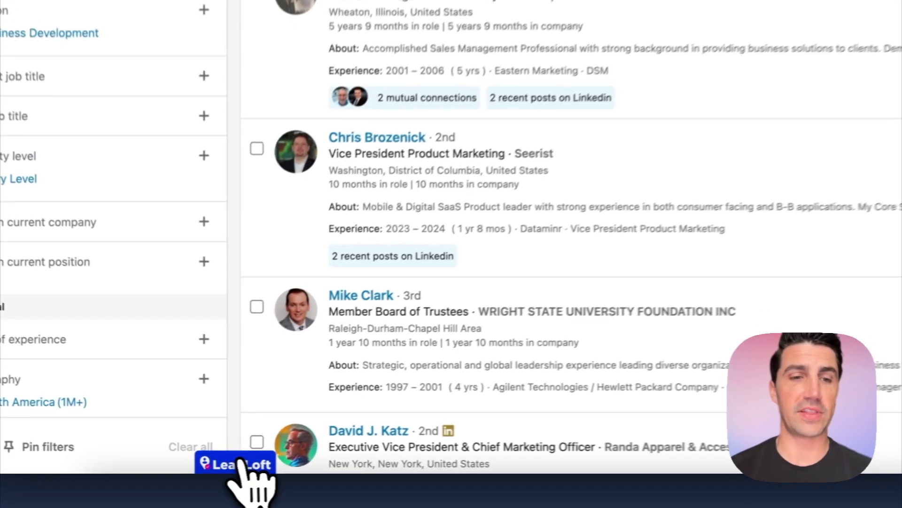
# Step: In the LeadLoft bar, set Segment to VP of Sales - 11-50 and Playbook to VPs - Outbound (Demo)
pyautogui.click(196, 469)
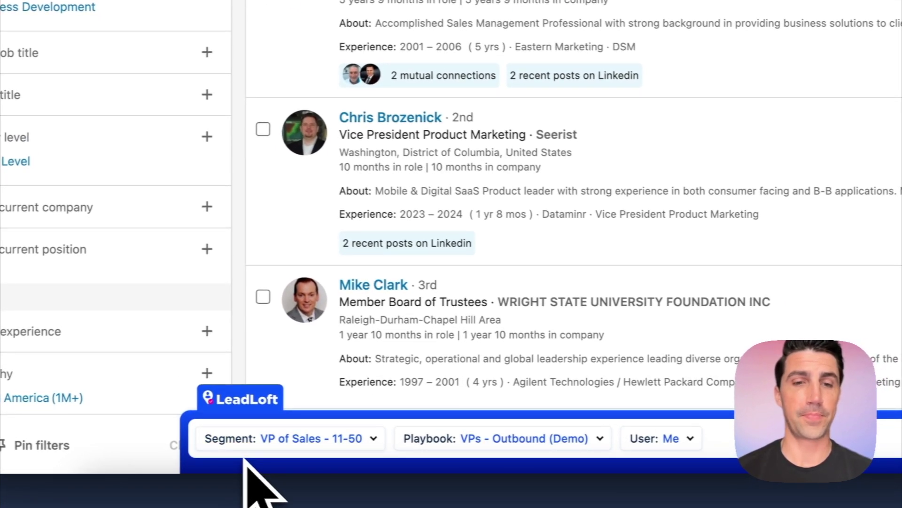
pyautogui.click(268, 447)
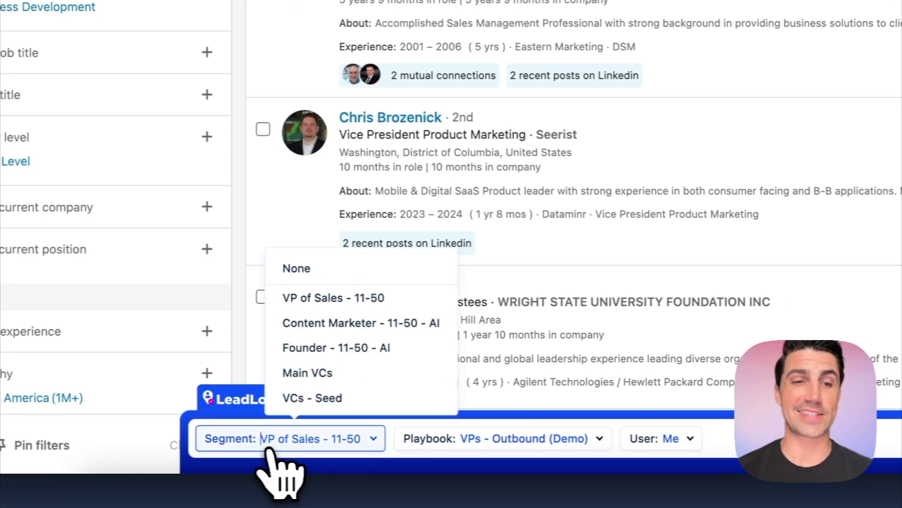
pyautogui.click(376, 303)
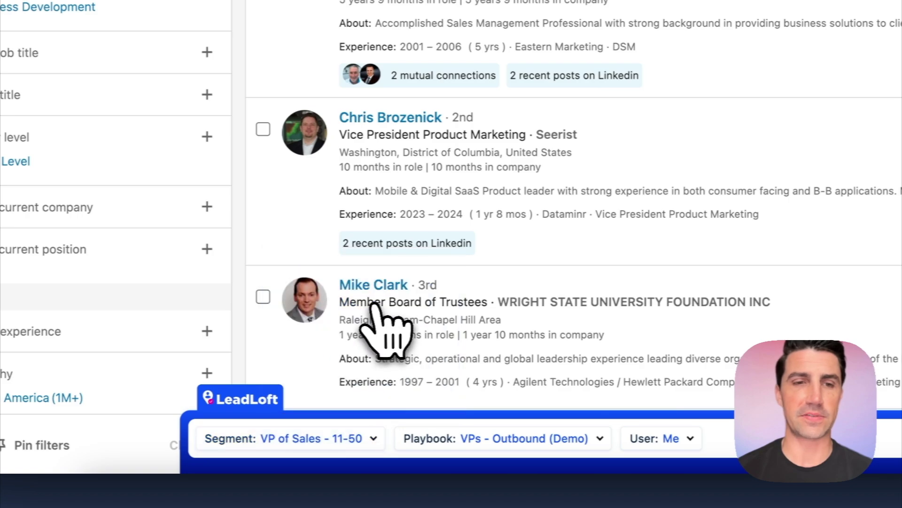
pyautogui.click(470, 444)
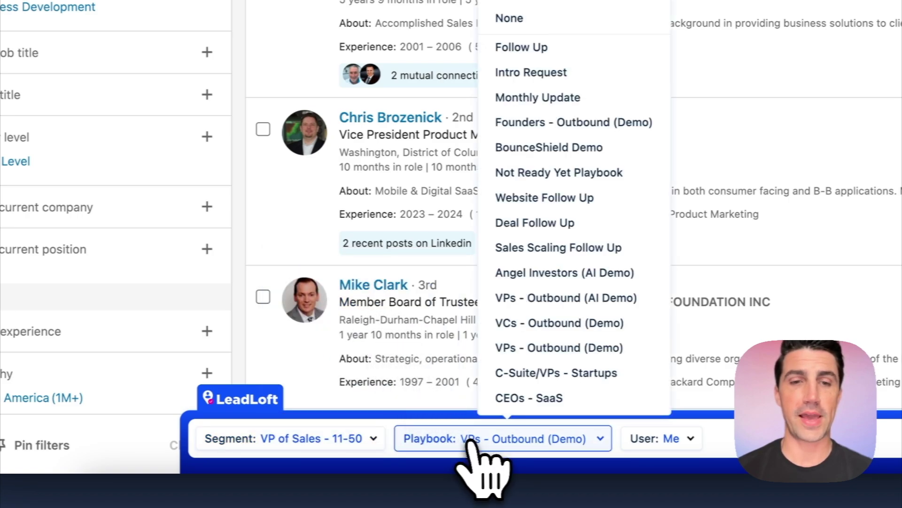
pyautogui.click(545, 348)
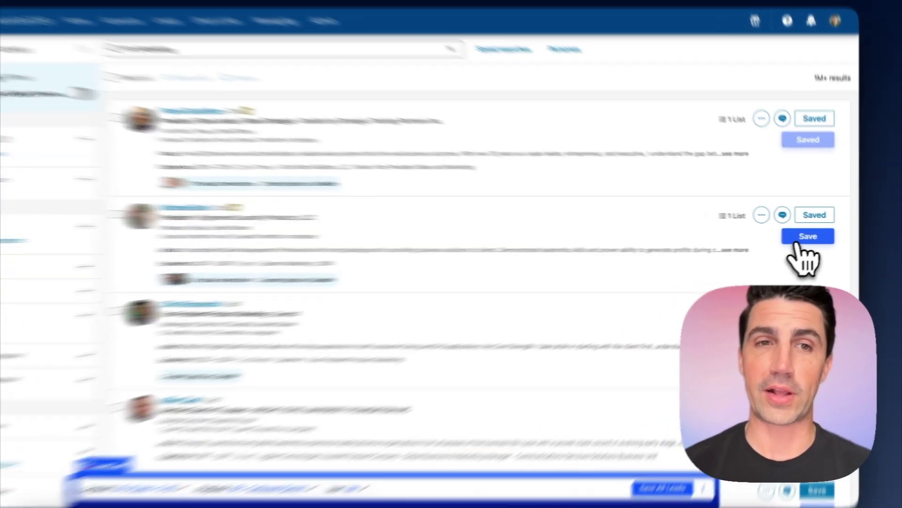
# Step: Save three VP of Marketing results, including the Vice President Product Marketing, as LeadLoft leads
pyautogui.click(804, 236)
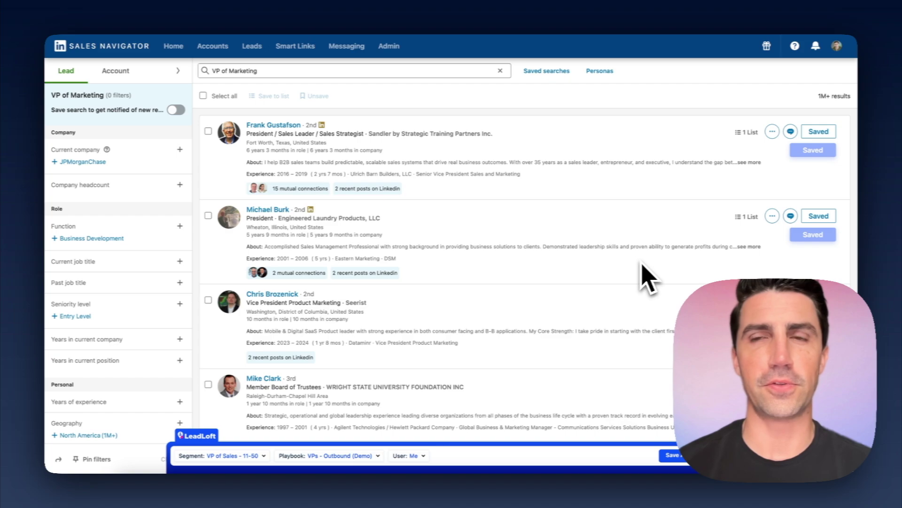
pyautogui.scroll(-4, 640, 276)
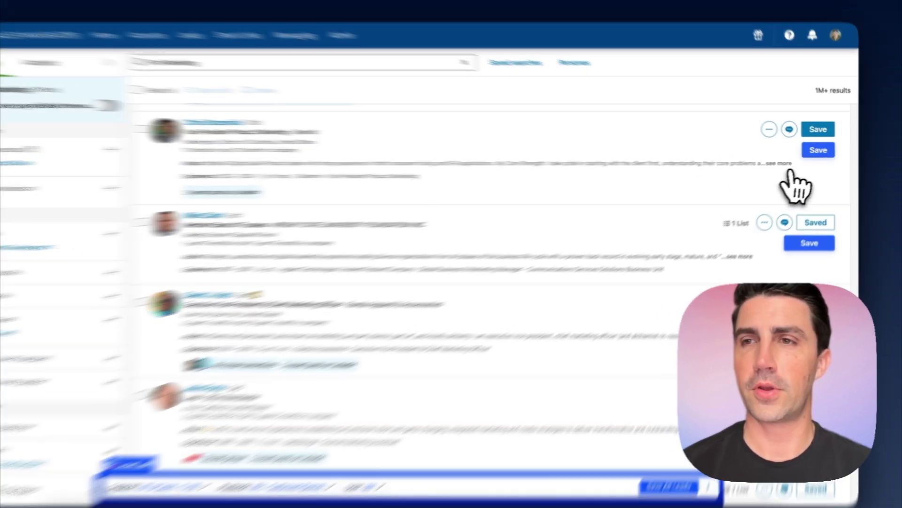
pyautogui.click(813, 150)
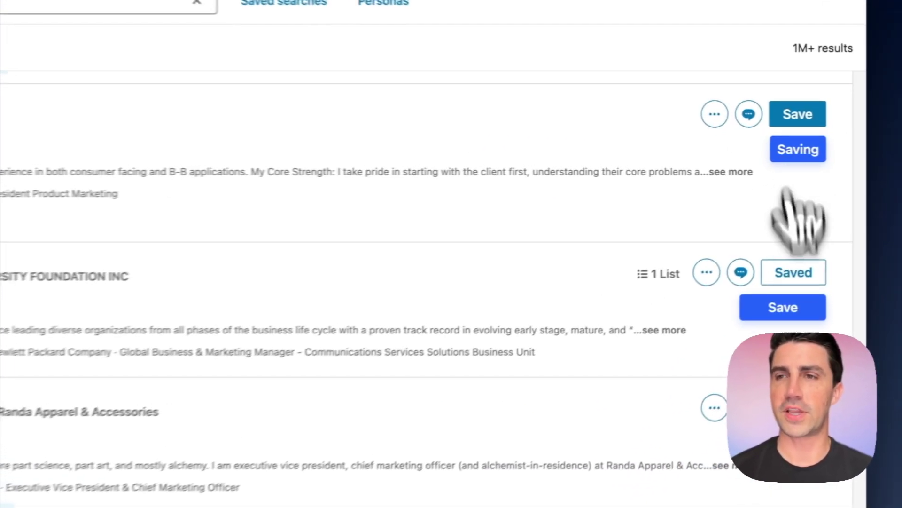
pyautogui.click(781, 310)
pyautogui.scroll(-5, 584, 373)
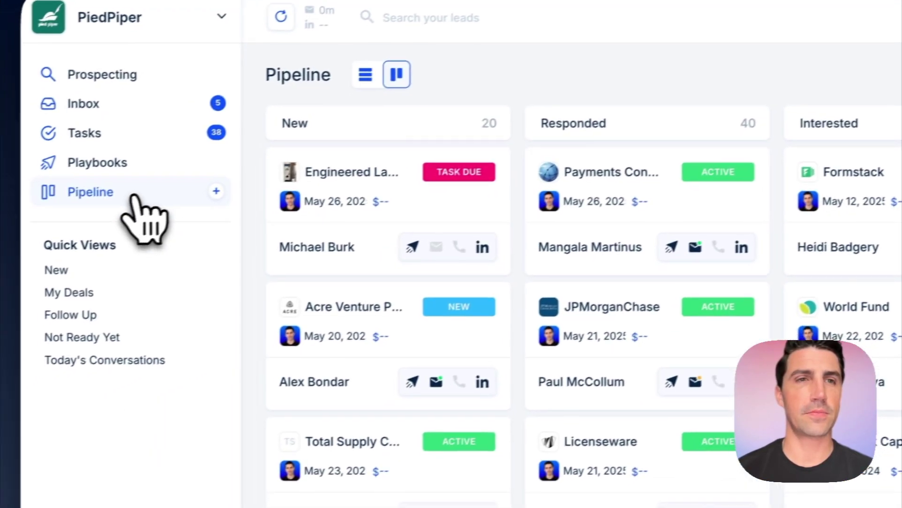
# Step: Reload the Pipeline board and open the Seerist lead's record
pyautogui.click(59, 232)
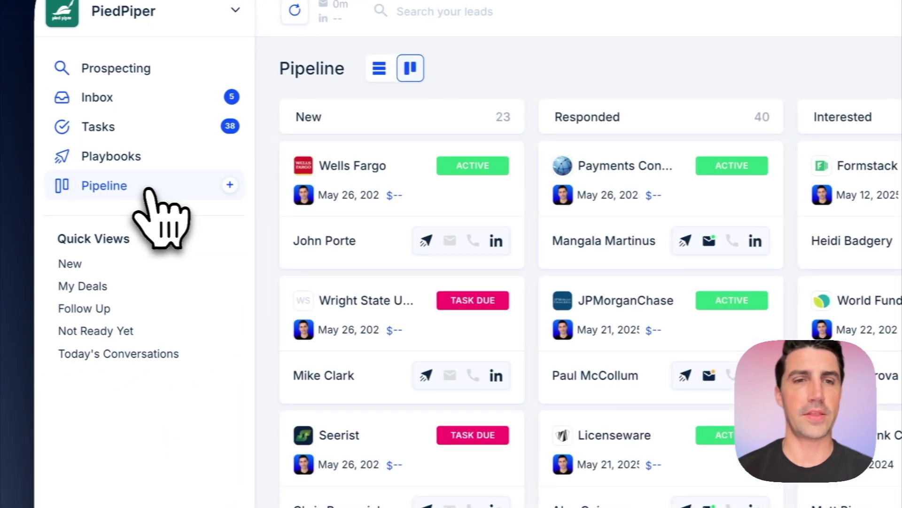
pyautogui.click(148, 189)
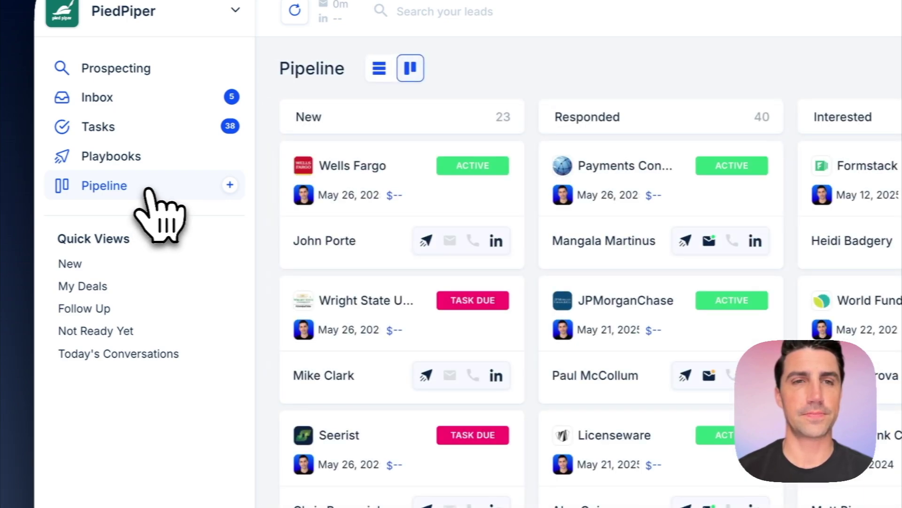
pyautogui.click(149, 189)
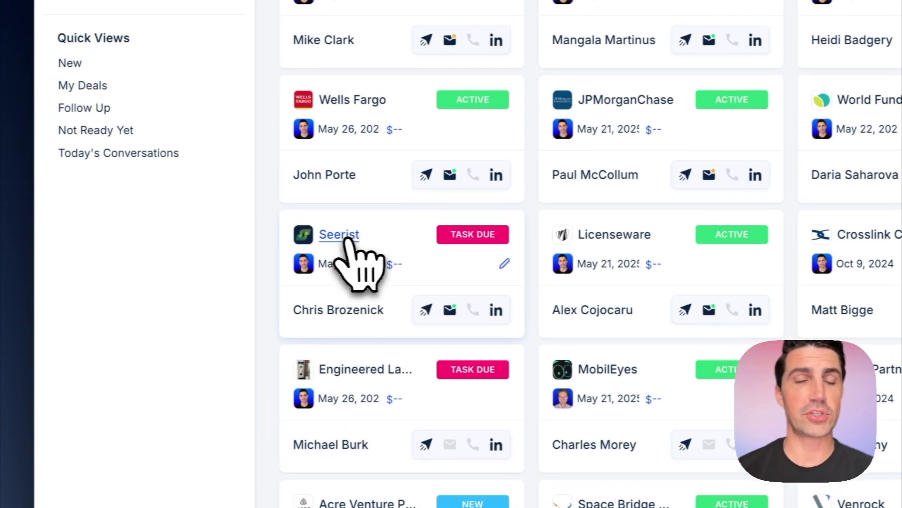
pyautogui.click(343, 211)
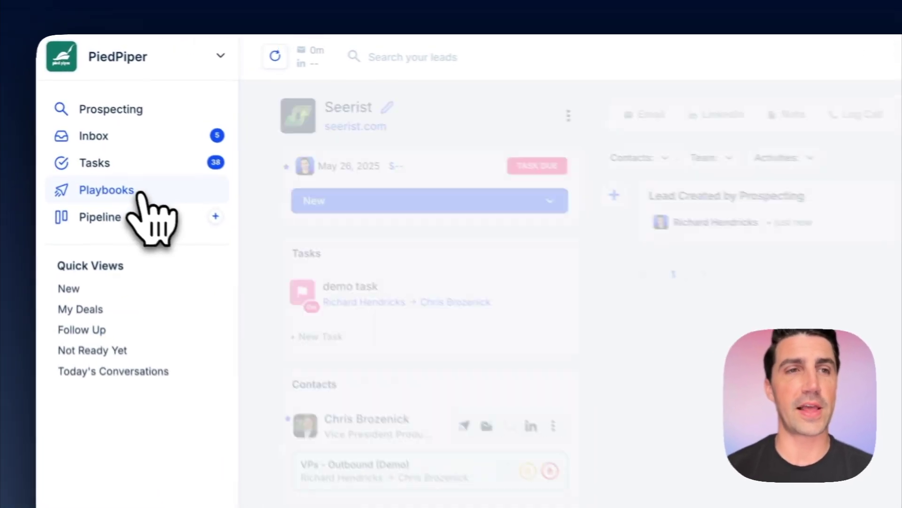
# Step: Create a new AI Prospector playbook targeting "VPs of sales located in SF." and continue
pyautogui.click(140, 192)
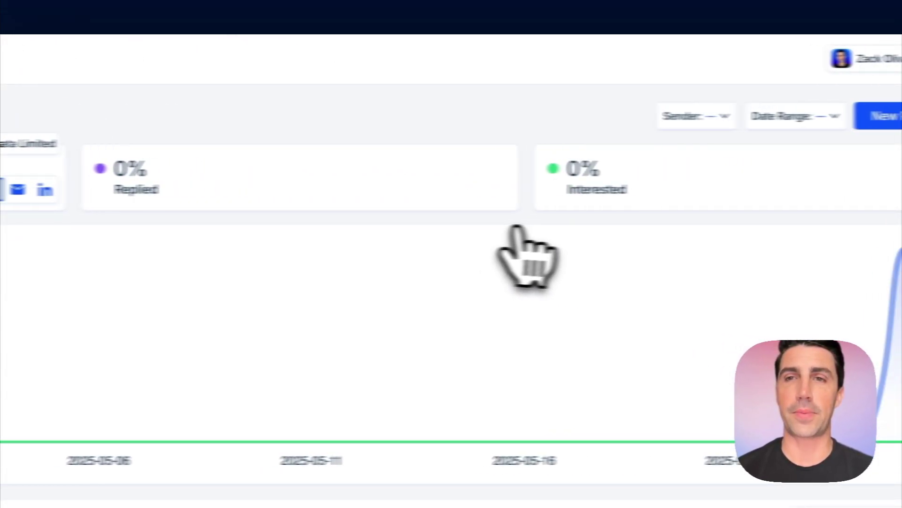
pyautogui.click(896, 121)
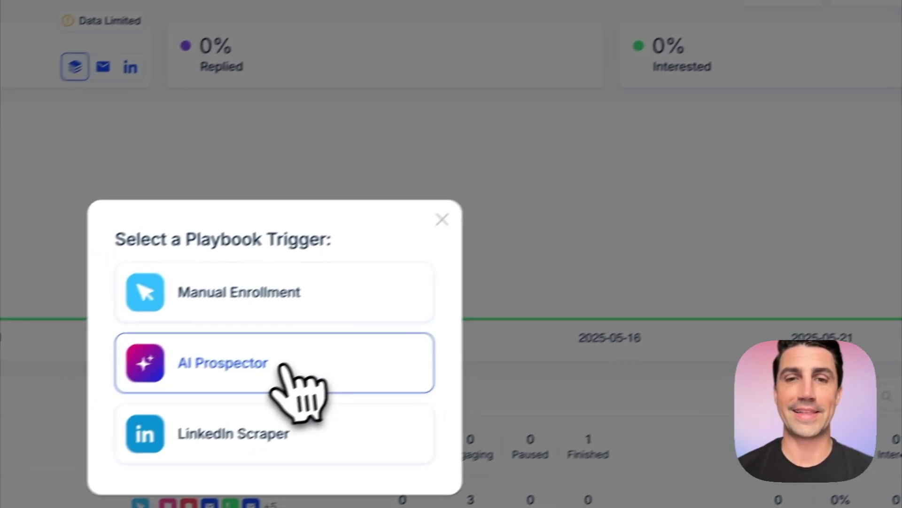
pyautogui.click(66, 487)
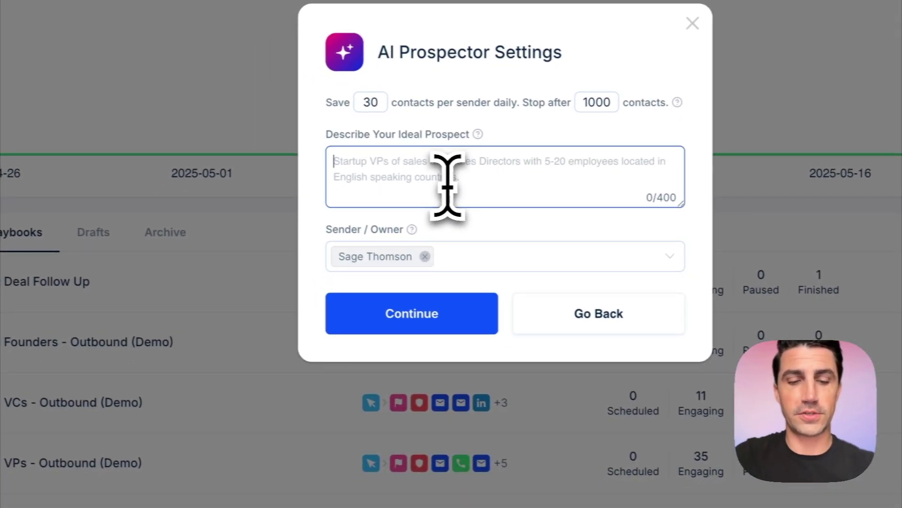
pyautogui.write('VPs of sales located in SF.')
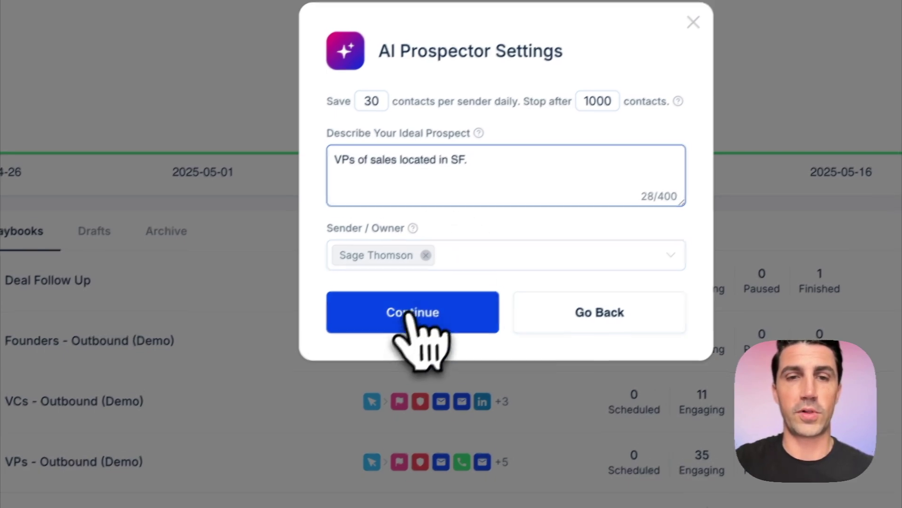
pyautogui.click(414, 324)
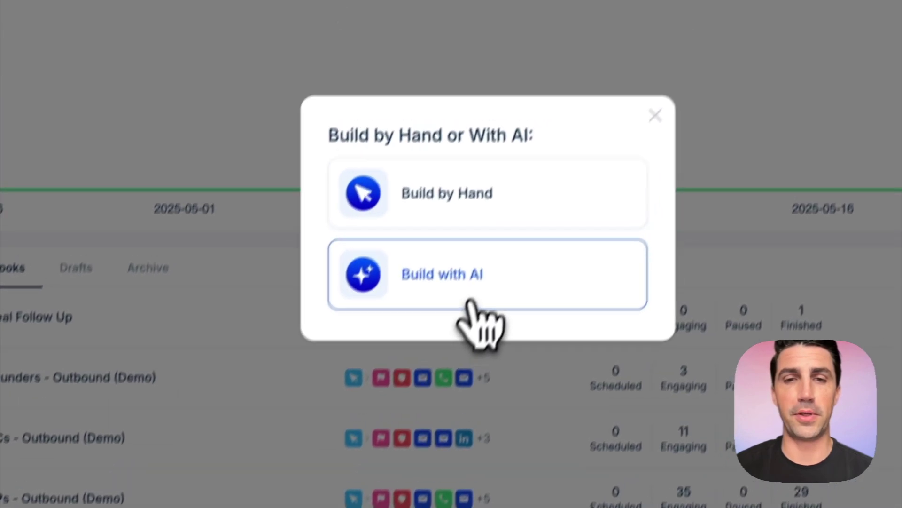
# Step: Generate an AI playbook from the Outbound Lead Gen template and the pasted Lead Co. 40-meetings pitch
pyautogui.click(505, 211)
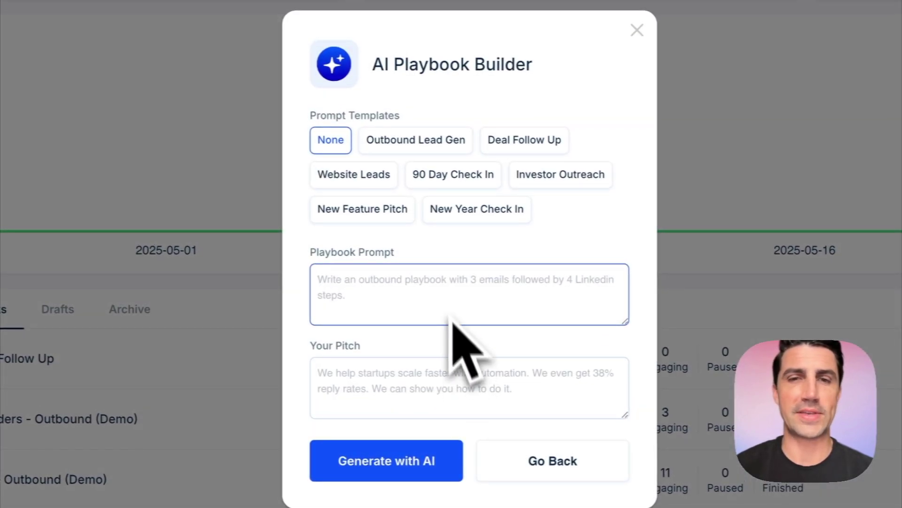
pyautogui.click(409, 148)
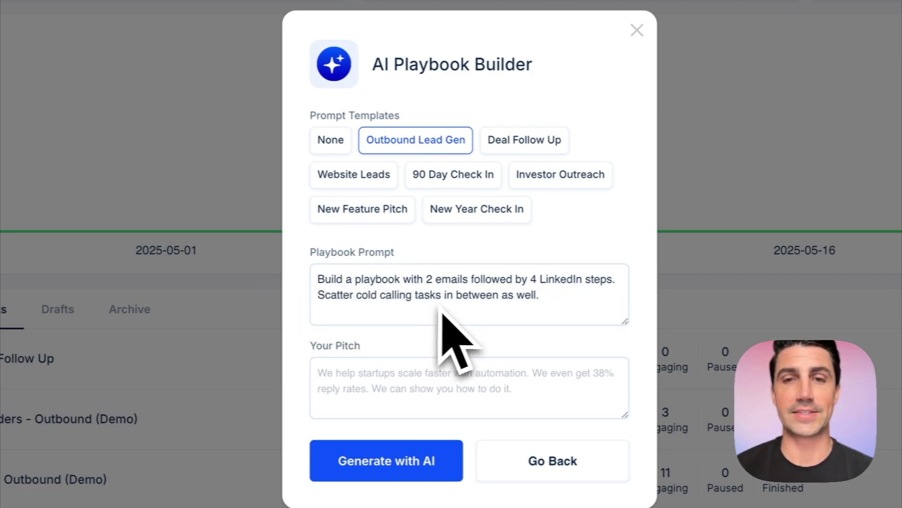
pyautogui.click(437, 387)
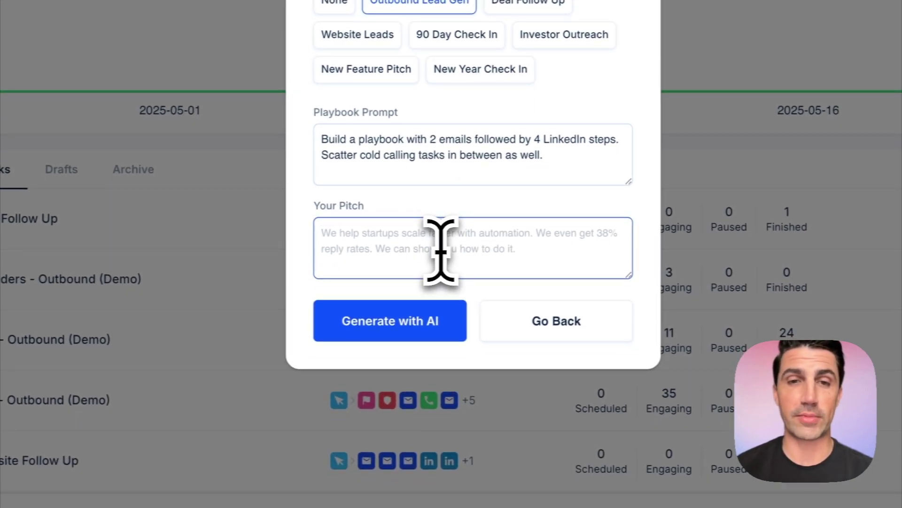
pyautogui.write('We help generate leads and stremaline sales. We just helped Lead Co. book 50 meetings in a single week.')
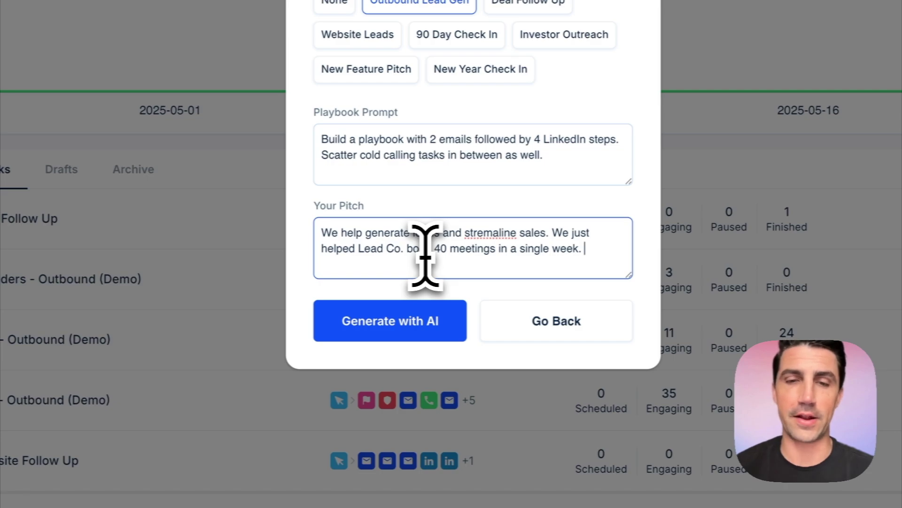
pyautogui.click(389, 321)
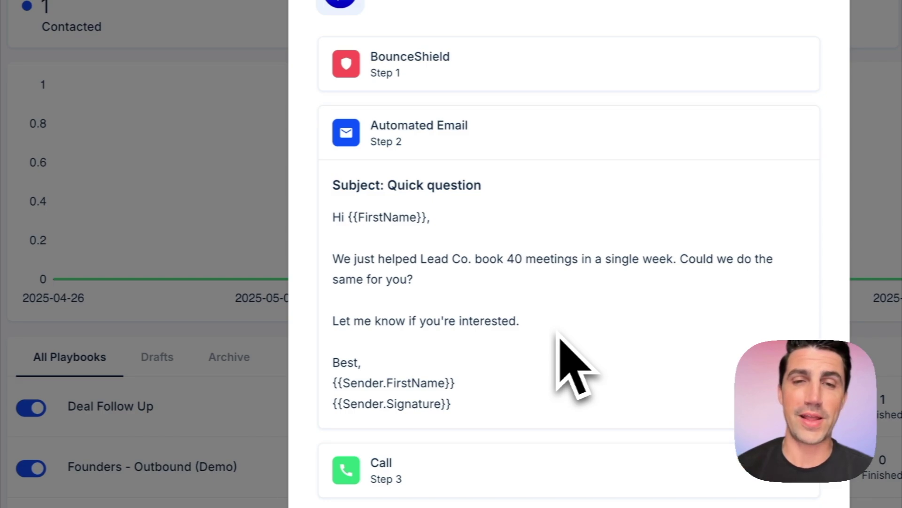
# Step: Review the generated email, call and LinkedIn steps and adopt the Outbound Outreach playbook
pyautogui.scroll(-5, 558, 333)
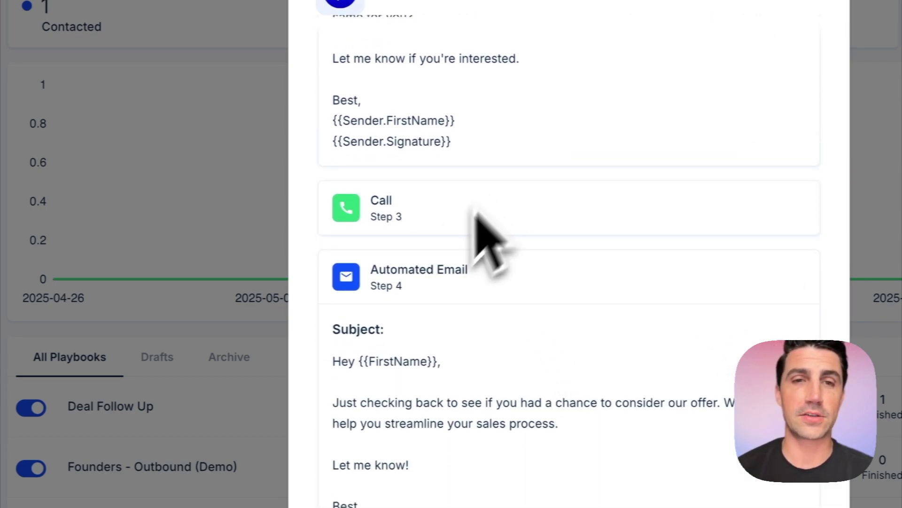
pyautogui.scroll(-8, 484, 238)
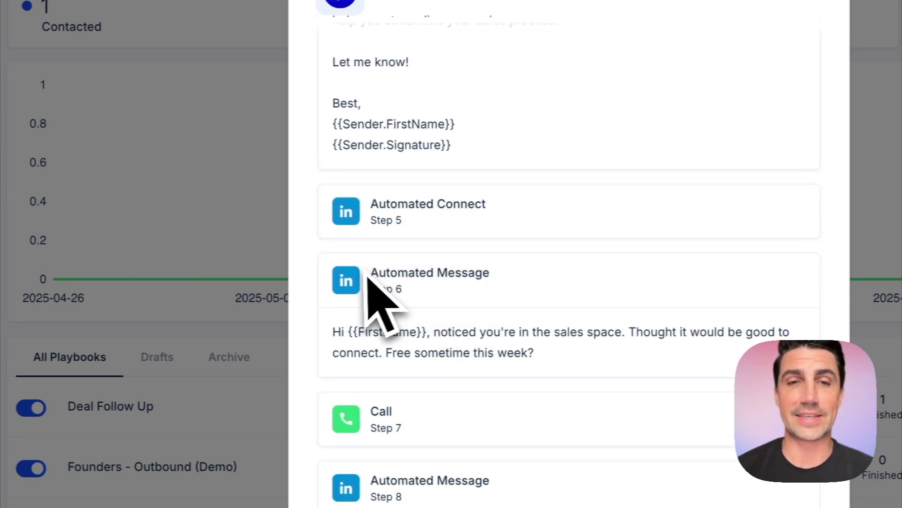
pyautogui.scroll(-2, 366, 277)
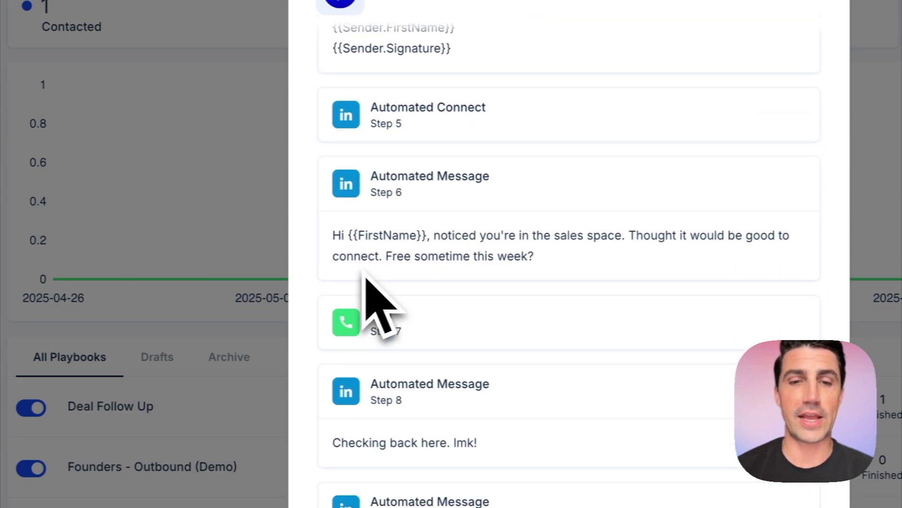
pyautogui.click(464, 379)
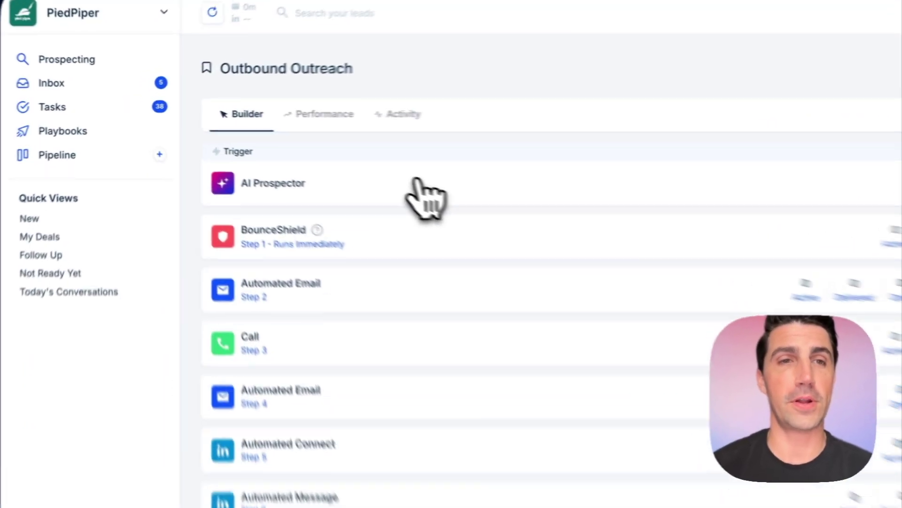
# Step: Expand the AI Prospector trigger, review its ideal prospect description, then collapse it
pyautogui.click(418, 183)
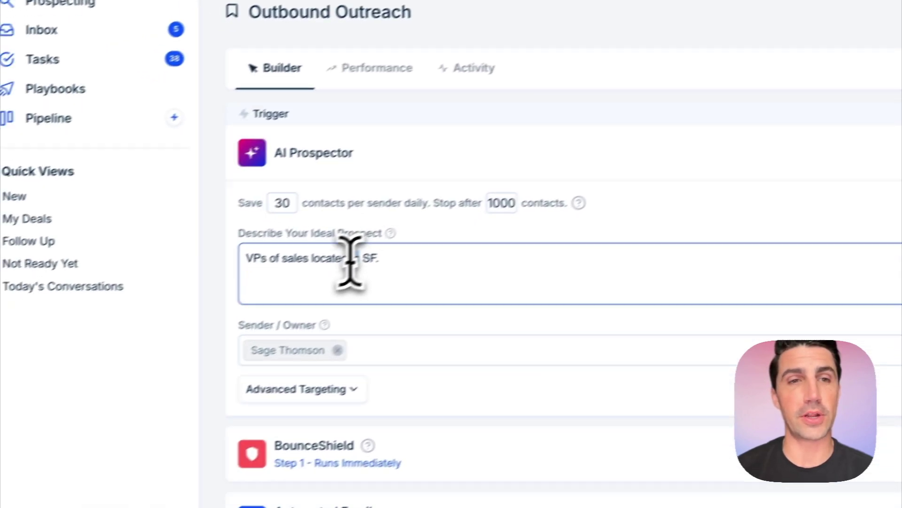
pyautogui.tripleClick(216, 327)
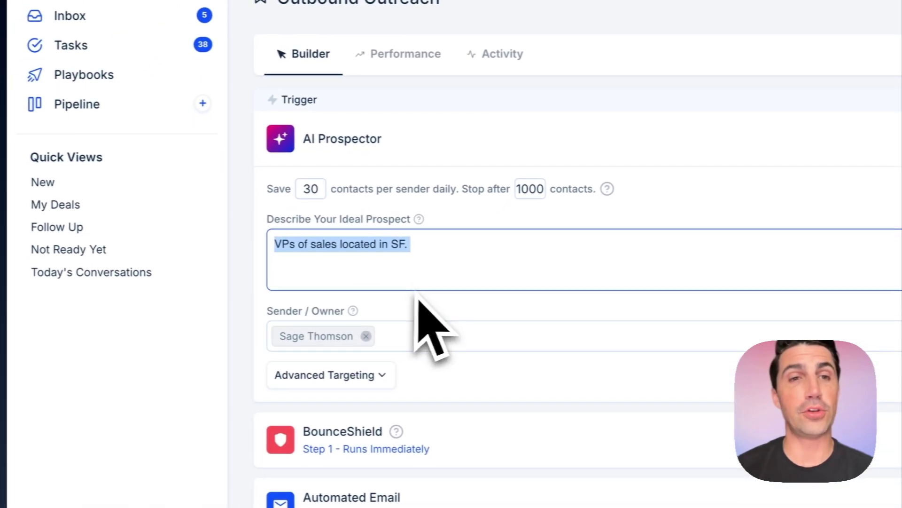
pyautogui.click(491, 231)
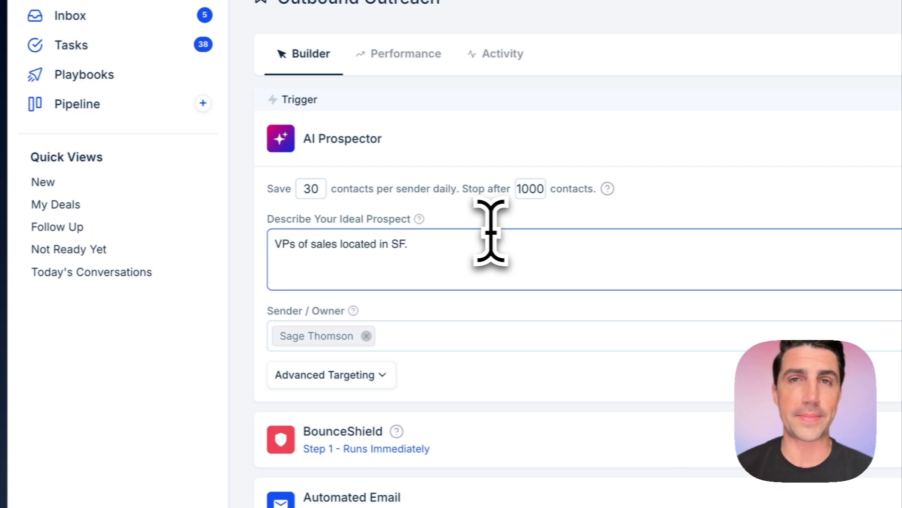
pyautogui.click(540, 141)
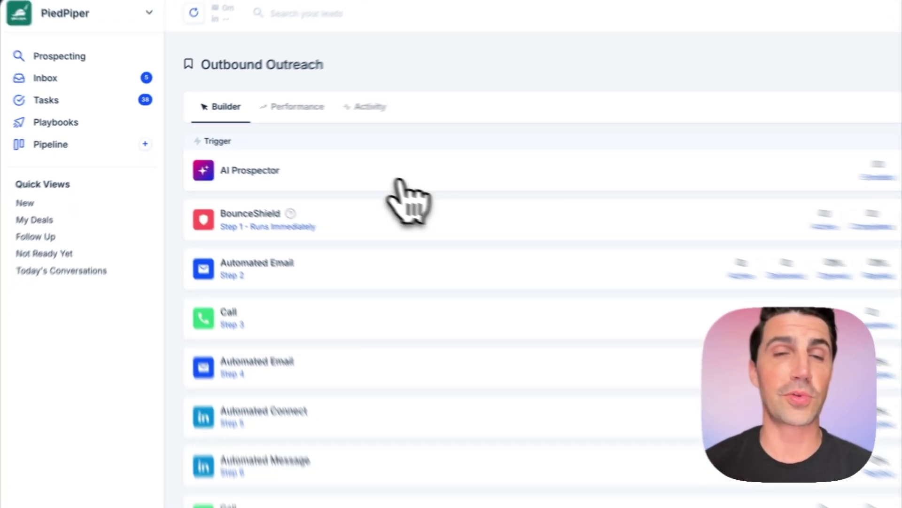